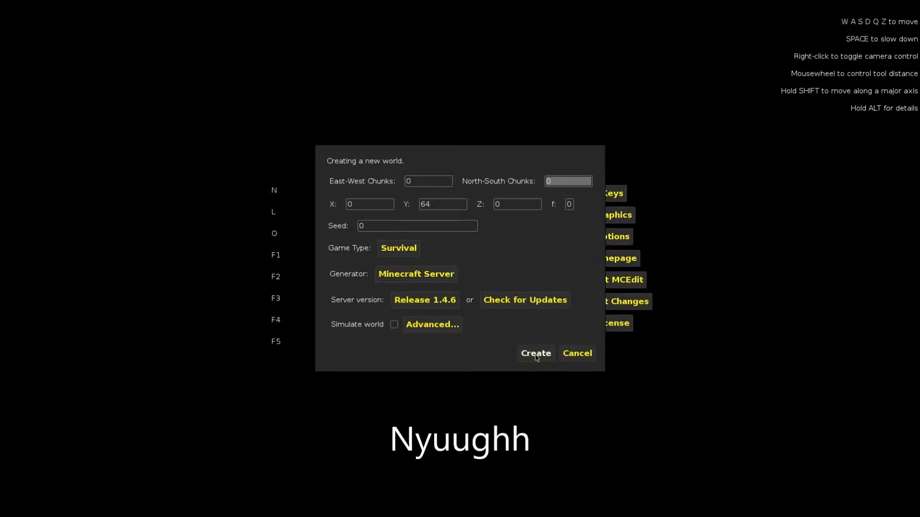
Create a new world with 0 East-West and 0 North-South chunks, declining the offer to create starting chunks
left_click(536, 355)
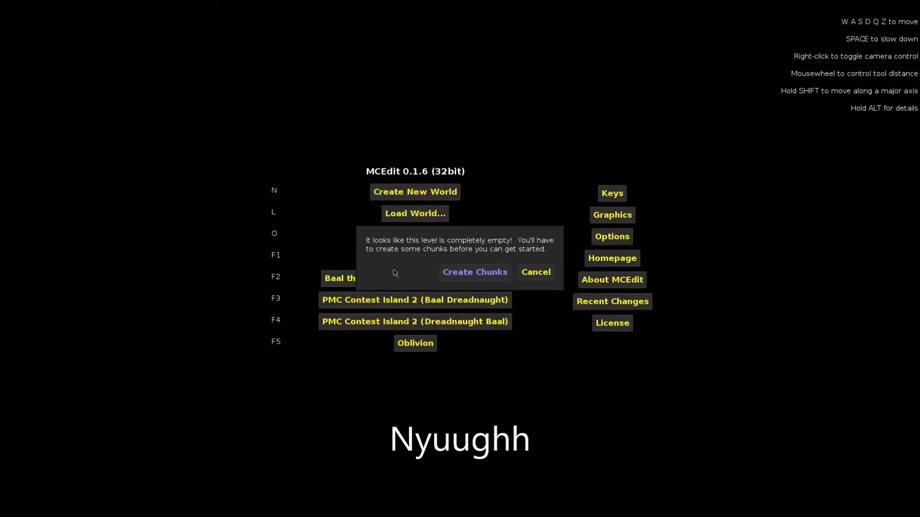
left_click(528, 279)
left_click(556, 276)
Select a flat rectangular area of about 170W x 272L x 1H in the empty world
right_click(581, 264)
key("s")
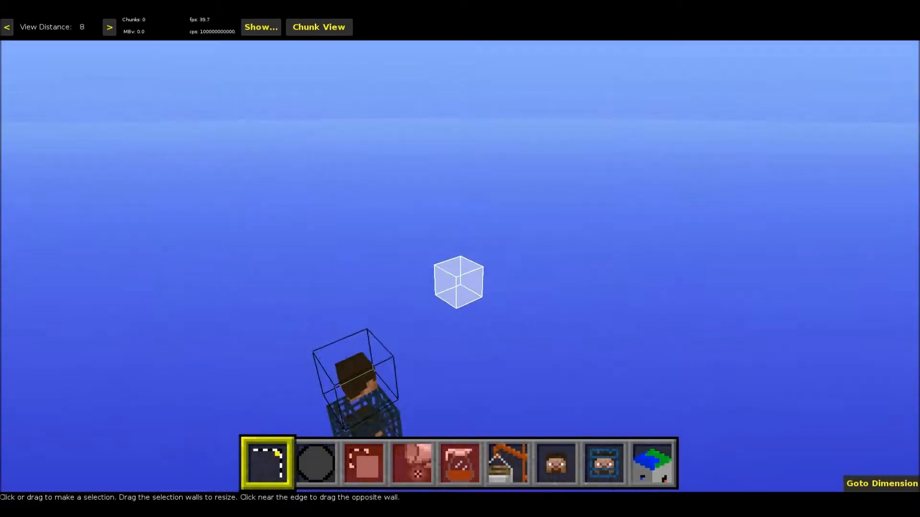
key("s")
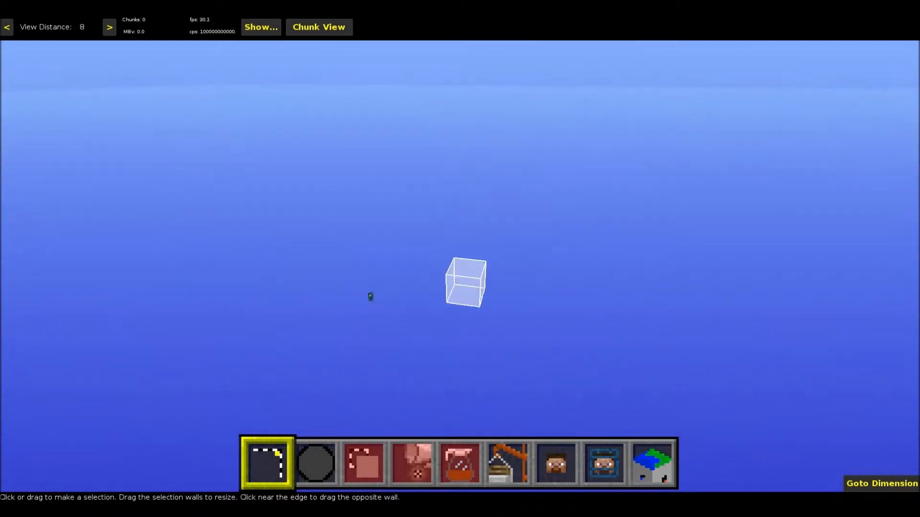
right_click(592, 261)
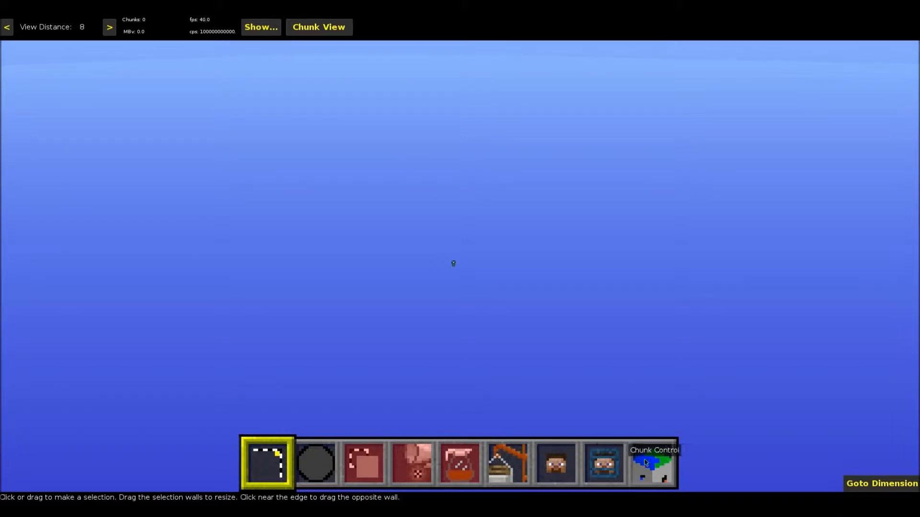
right_click(628, 337)
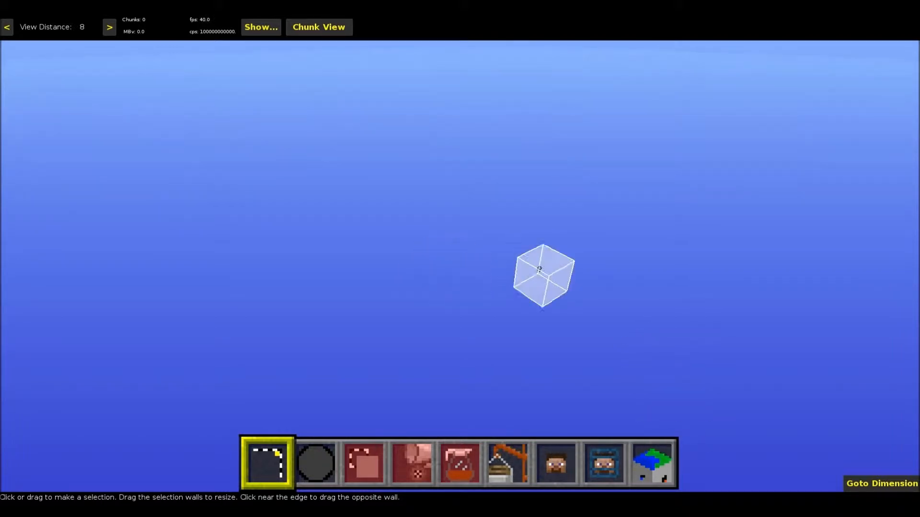
right_click(645, 323)
left_click_drag(602, 195, 303, 380)
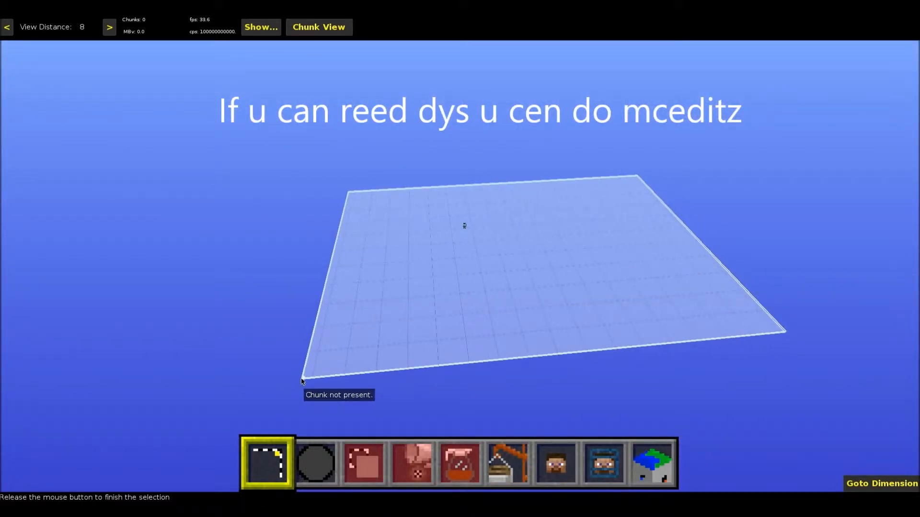
left_click_drag(302, 381, 291, 377)
right_click(422, 366)
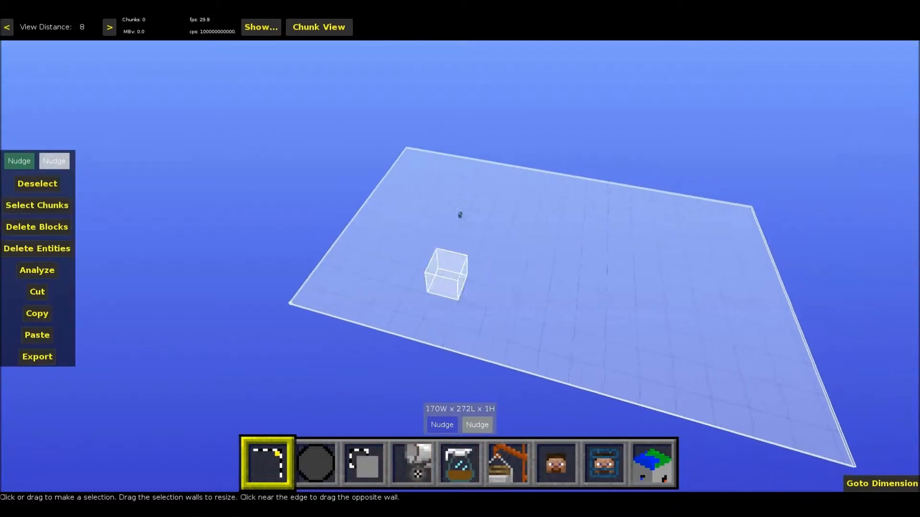
Clone the flat selection in place, keeping scale factor 1.0 and one repeat, to generate chunks beneath it
key("d")
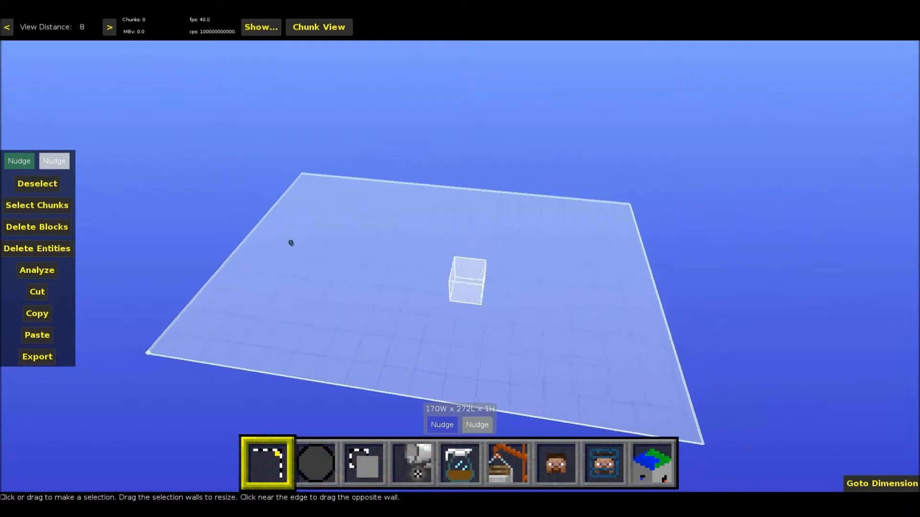
key("d")
right_click(416, 359)
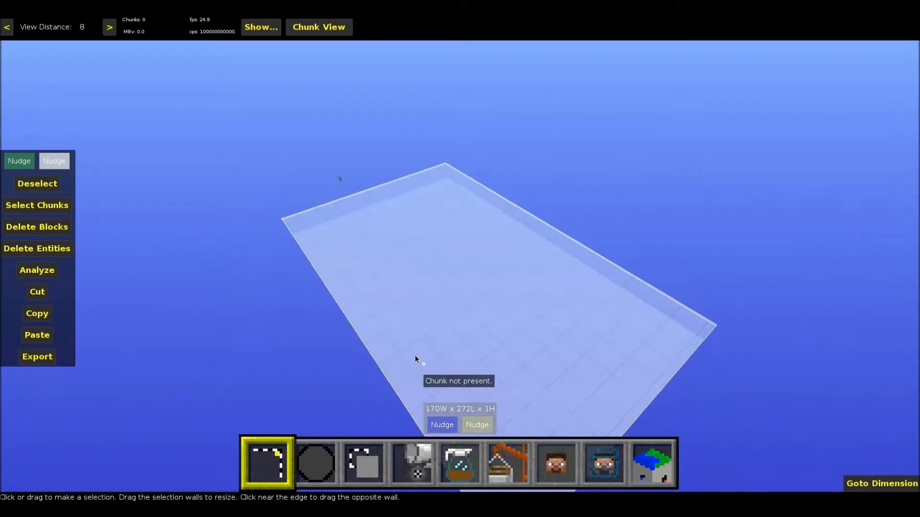
left_click(364, 461)
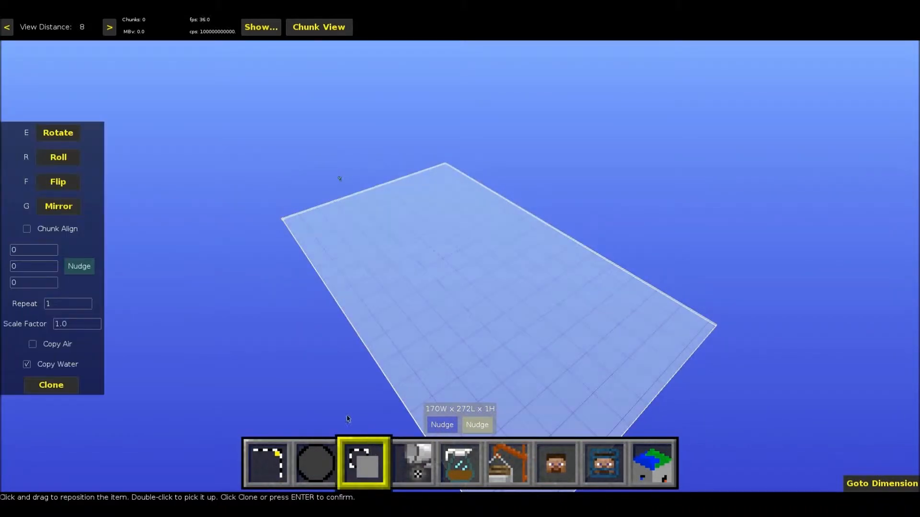
left_click(358, 463)
left_click(410, 274)
left_click(29, 387)
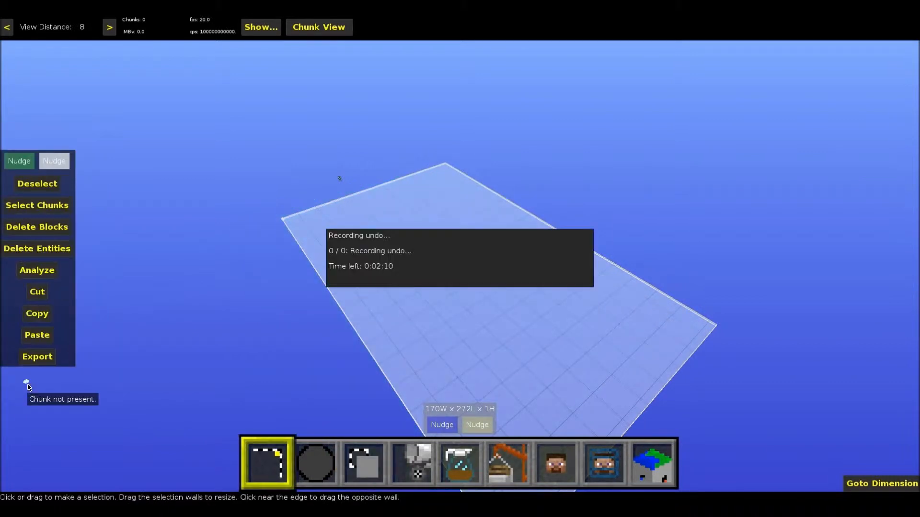
left_click(706, 325)
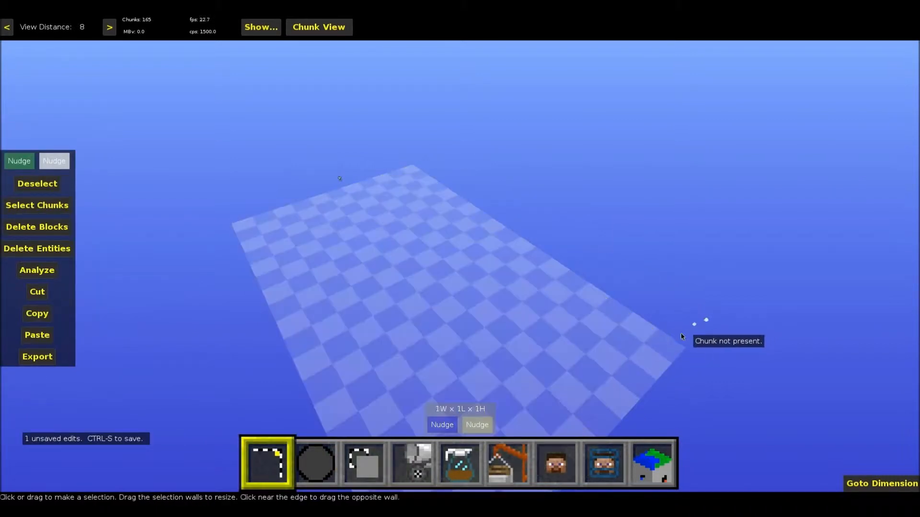
Select a region of empty chunks beside the generated grid with Chunk Control, then deselect it
right_click(664, 353)
left_click_drag(487, 213, 199, 314)
left_click(655, 462)
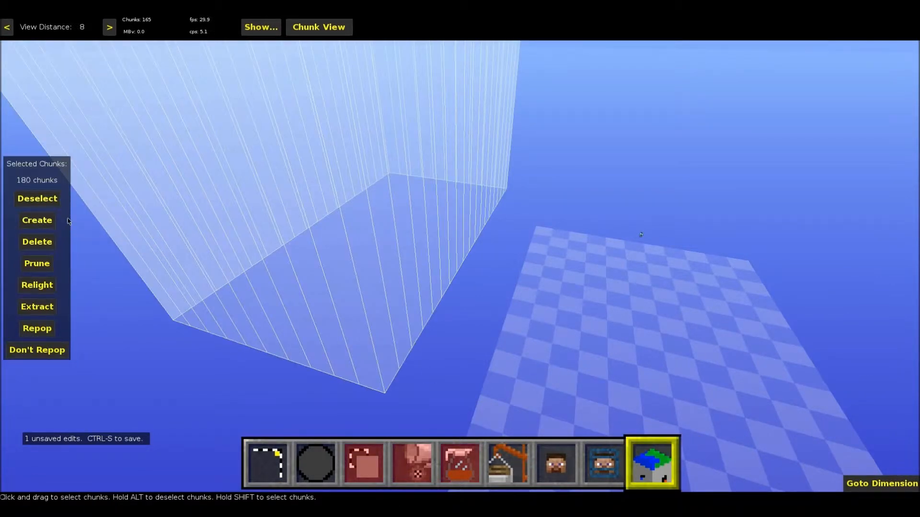
left_click(43, 196)
Select a flat area of about 72W x 87L x 1H on the generated chunk grid
right_click(226, 271)
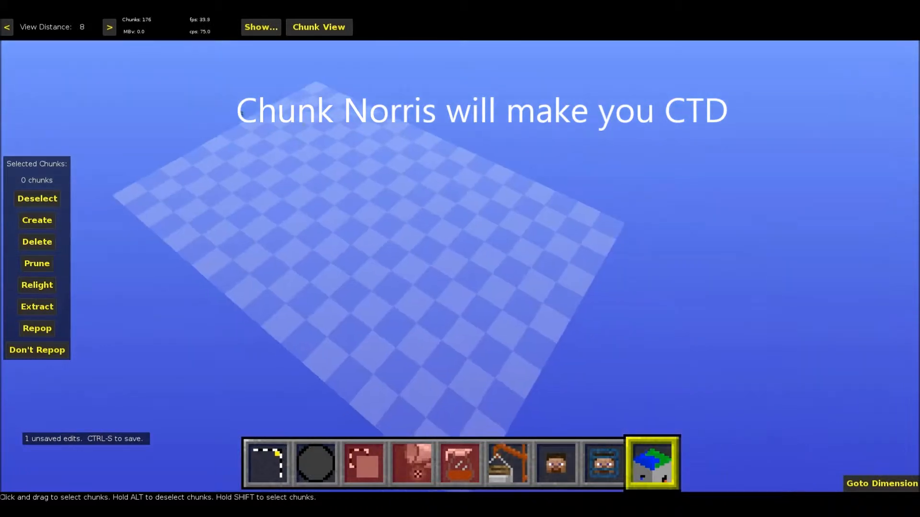
key("a")
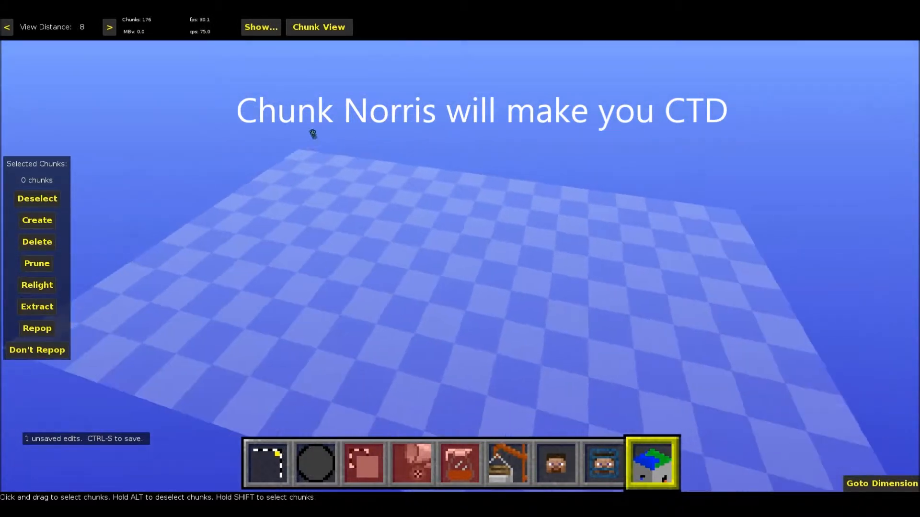
key("a")
right_click(456, 303)
left_click(273, 459)
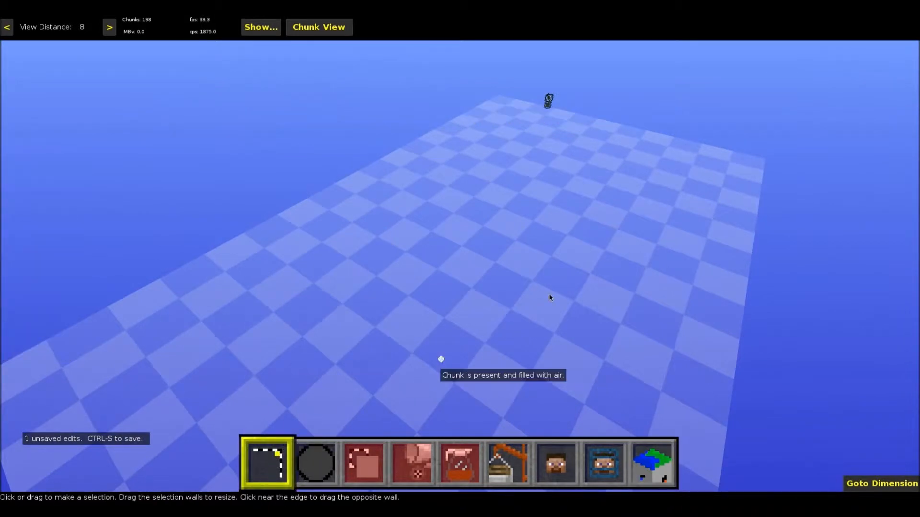
right_click(642, 236)
key("w")
key("d")
right_click(635, 232)
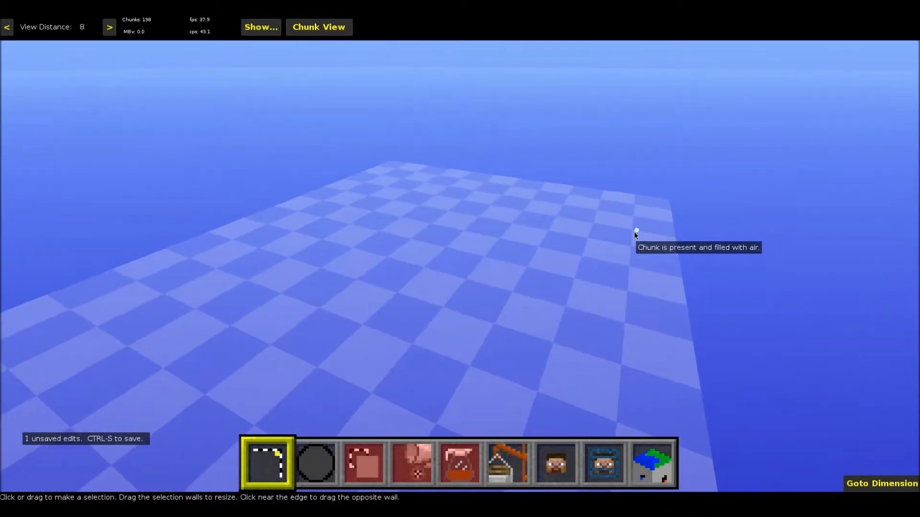
left_click_drag(628, 237, 345, 310)
Extend the flat selection upward into a box about 45 blocks high
right_click(689, 265)
key("w")
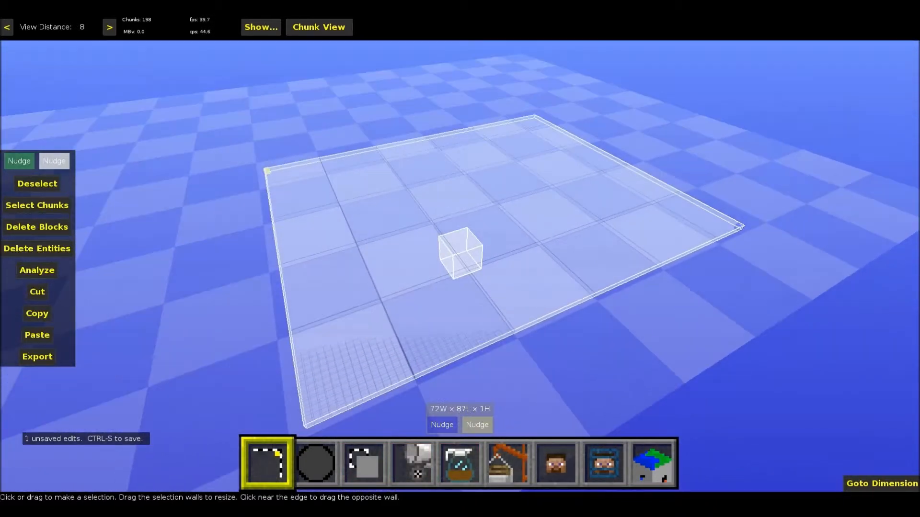
right_click(636, 238)
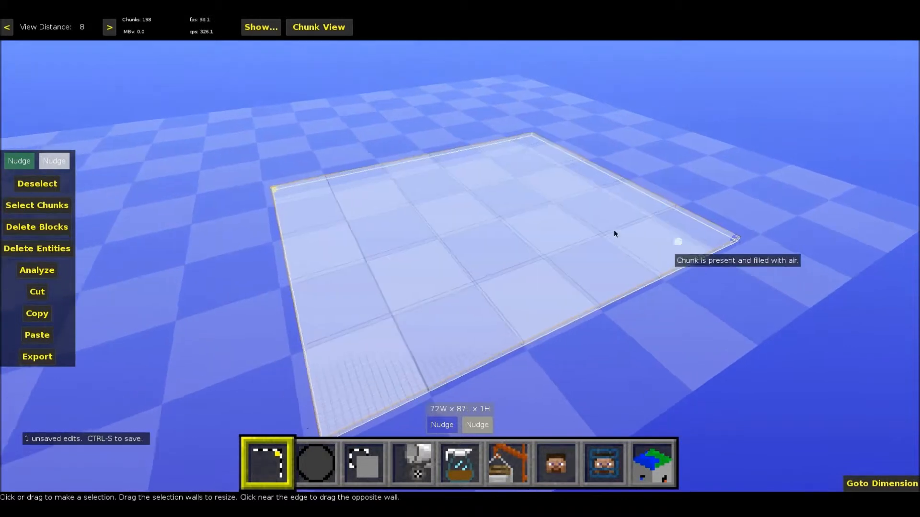
key("s")
left_click_drag(578, 233, 541, 170)
right_click(578, 233)
key("s")
right_click(577, 233)
mouse_move(562, 275)
left_mouse_down()
mouse_move(616, 301)
mouse_move(575, 281)
left_mouse_up()
Nudge the selection box's yellow corner to resize the box to 72W x 88L x 47H
right_click(575, 281)
key("a")
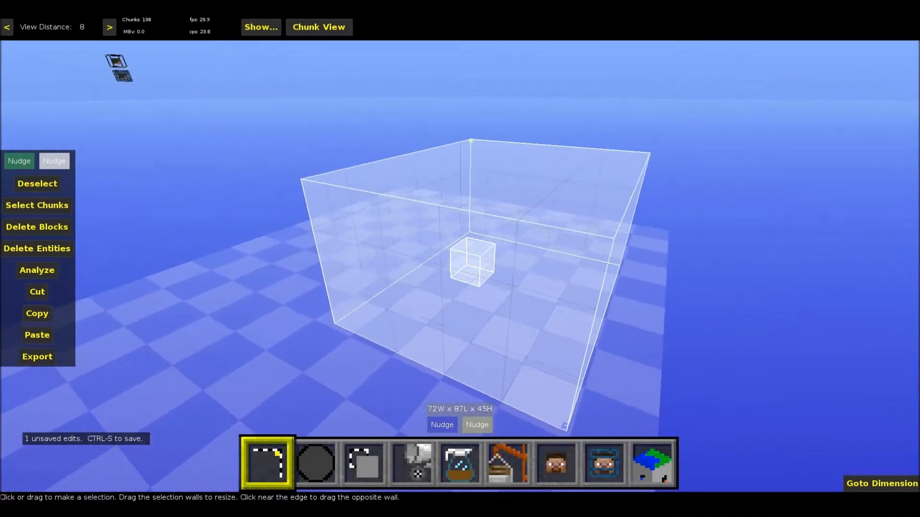
key("a")
key("w")
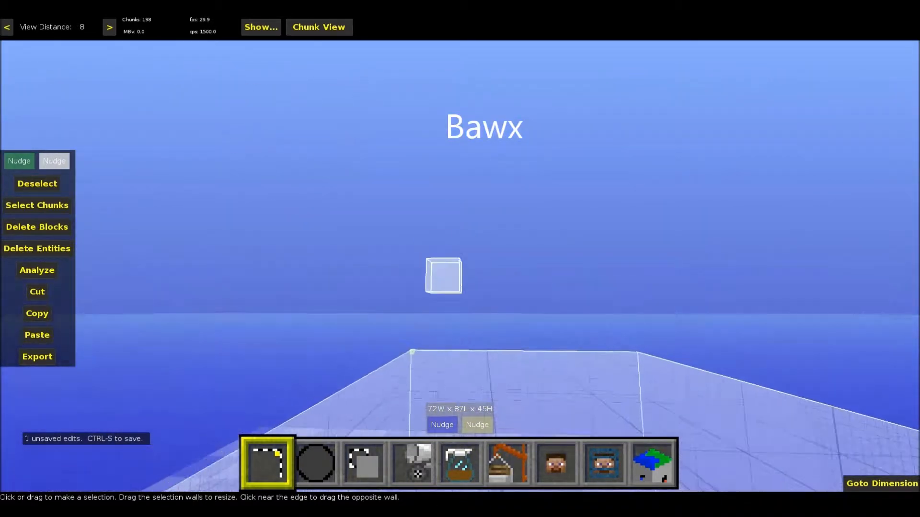
key("a")
right_click(441, 401)
key("w")
key("a")
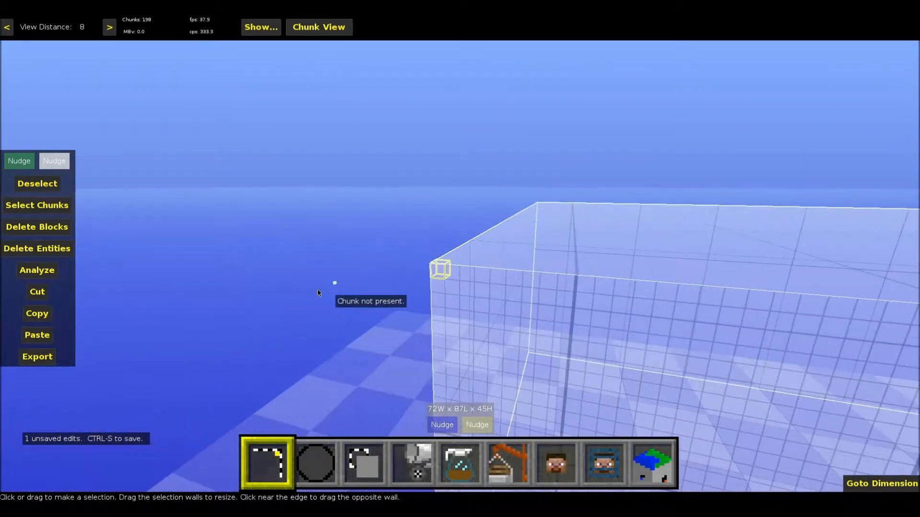
left_click(469, 428)
key("d")
key("w")
key("a")
key("s")
key("a")
key("s")
key("d")
key("d")
key("d")
key("w")
key("w")
key("a")
key("a")
key("w")
key("z")
key("q")
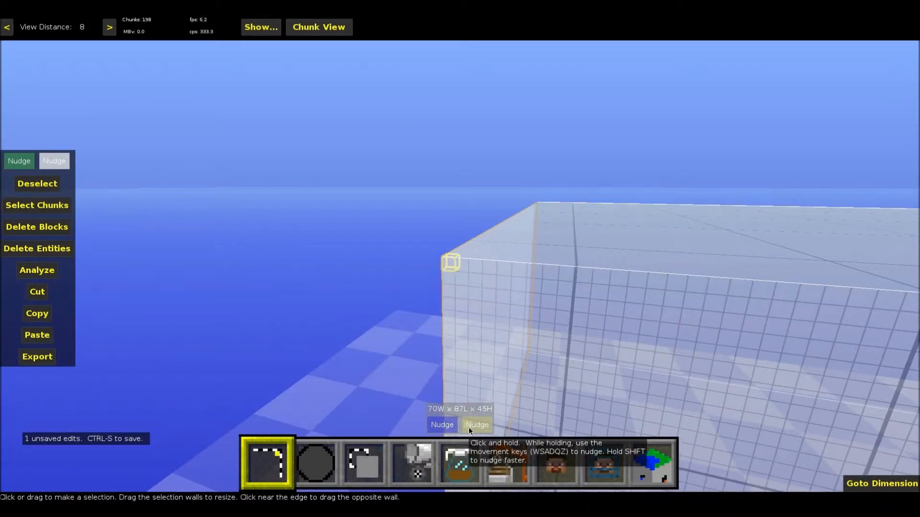
key("a")
key("a")
key("s")
key("d")
key("q")
key("q")
key("s")
Examine the resized selection box and its corners from several sides
right_click(468, 428)
key("s")
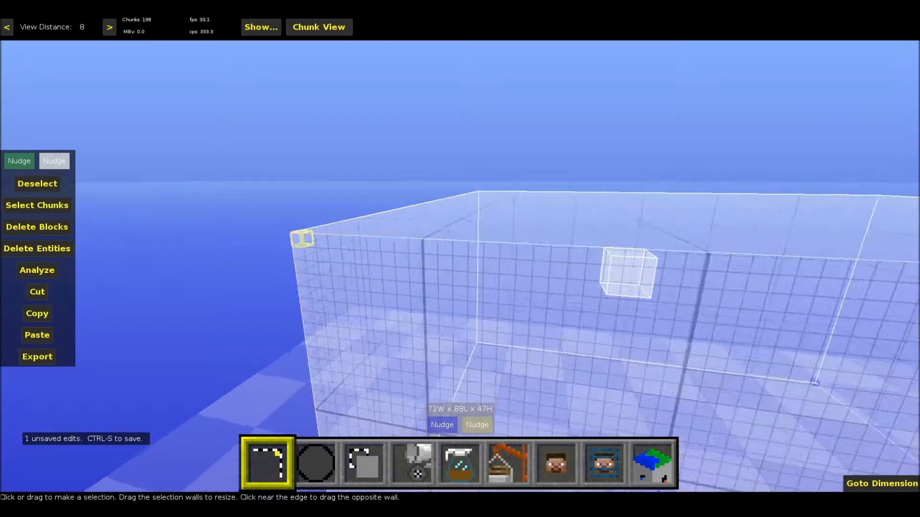
key("d")
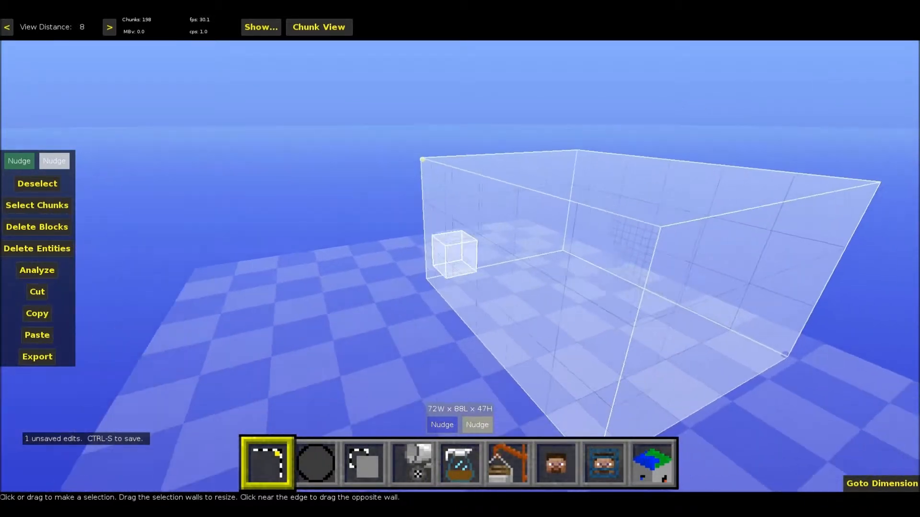
key("s")
key("a")
key("a")
right_click(497, 330)
right_click(460, 365)
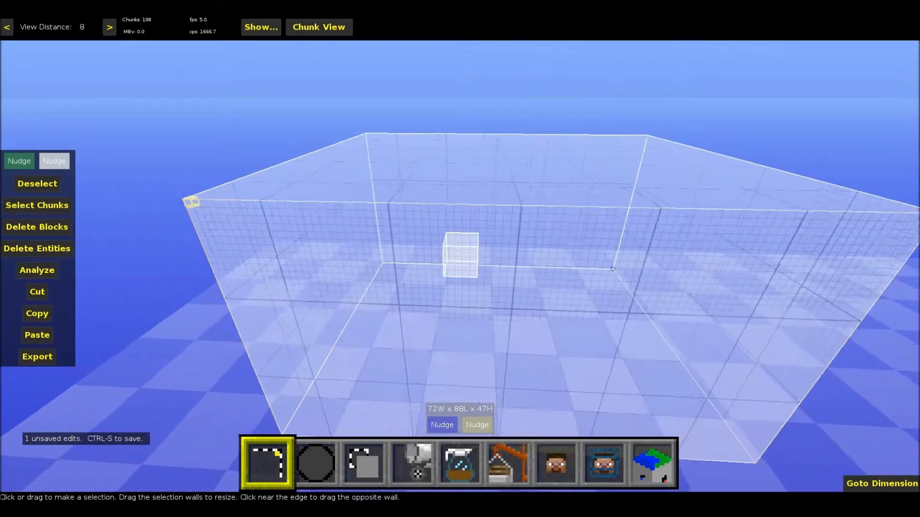
key("a")
key("a")
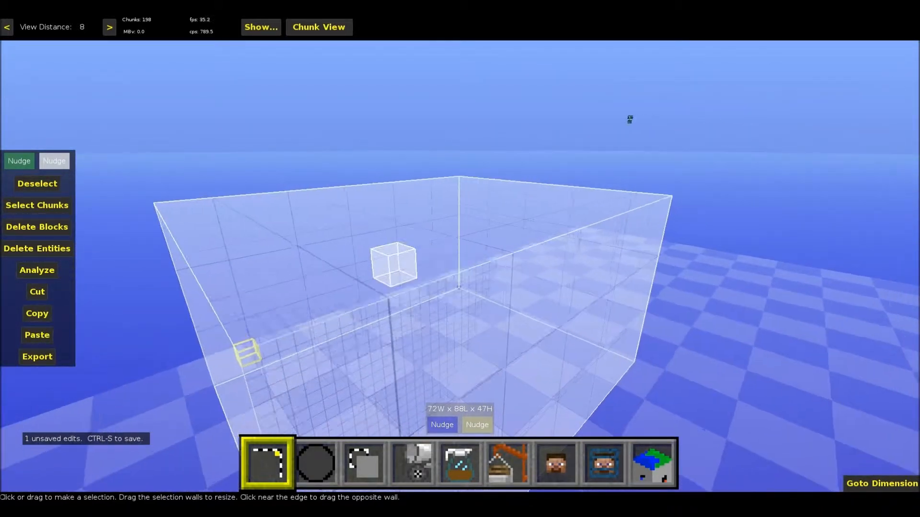
right_click(376, 425)
right_click(376, 425)
key("a")
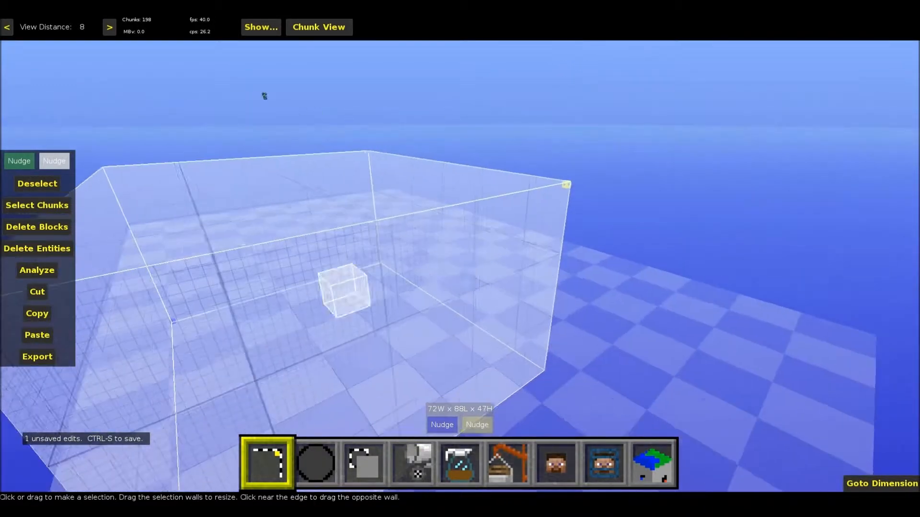
right_click(331, 442)
key("a")
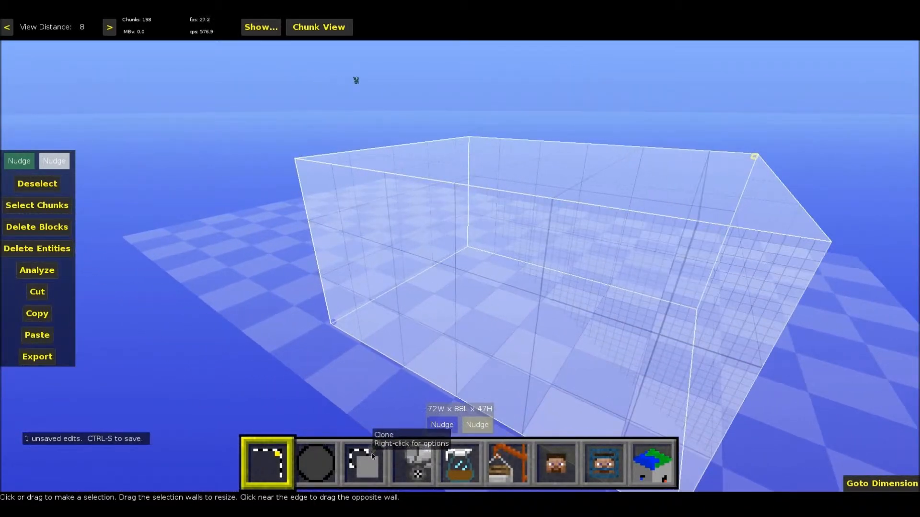
Start filling the selection box and choose Red Wool (35:14) as the fill block
left_click(406, 453)
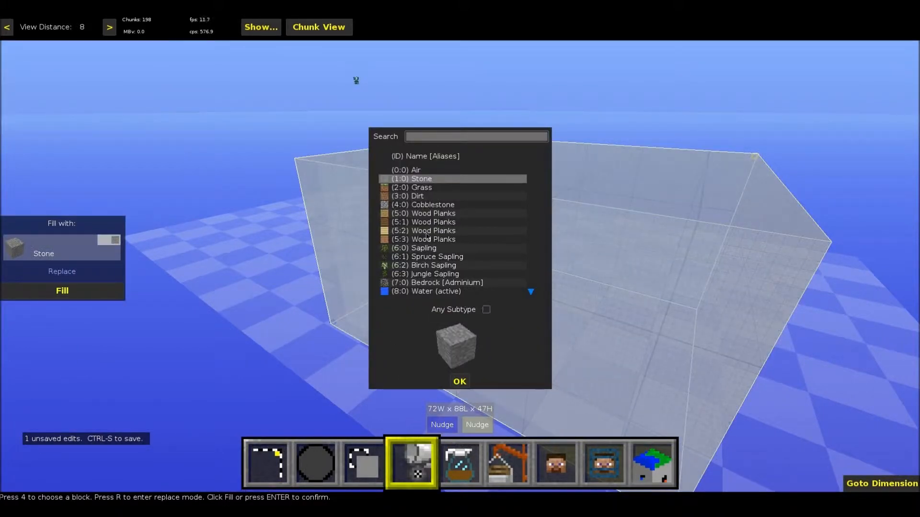
scroll(426, 203, "down", 2)
scroll(428, 211, "down", 4)
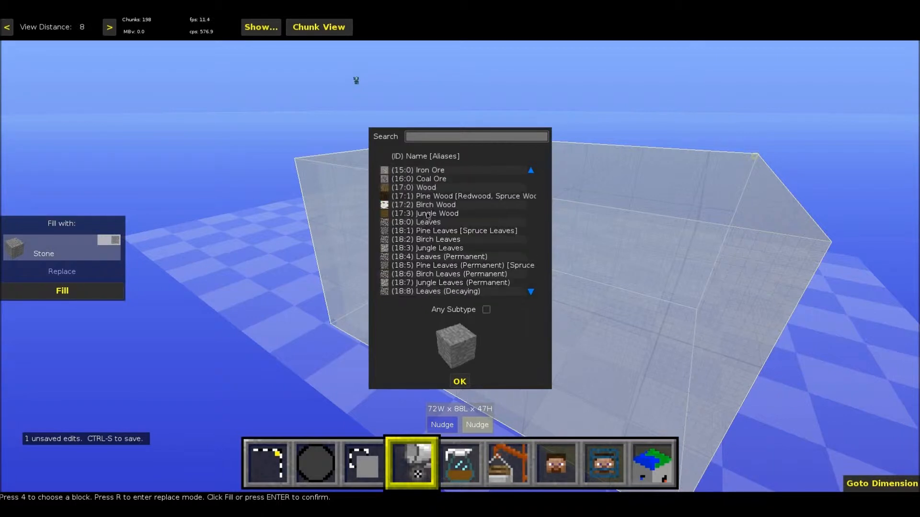
scroll(430, 231, "down", 15)
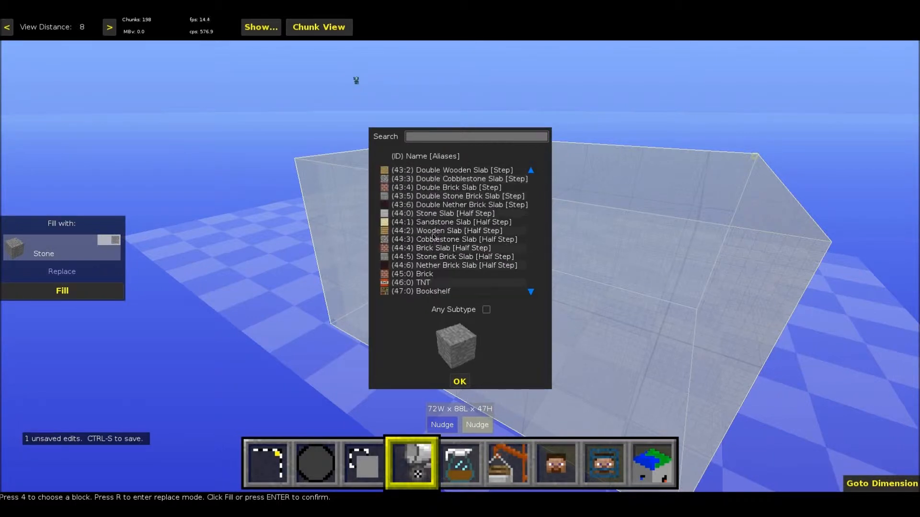
scroll(445, 265, "up", 6)
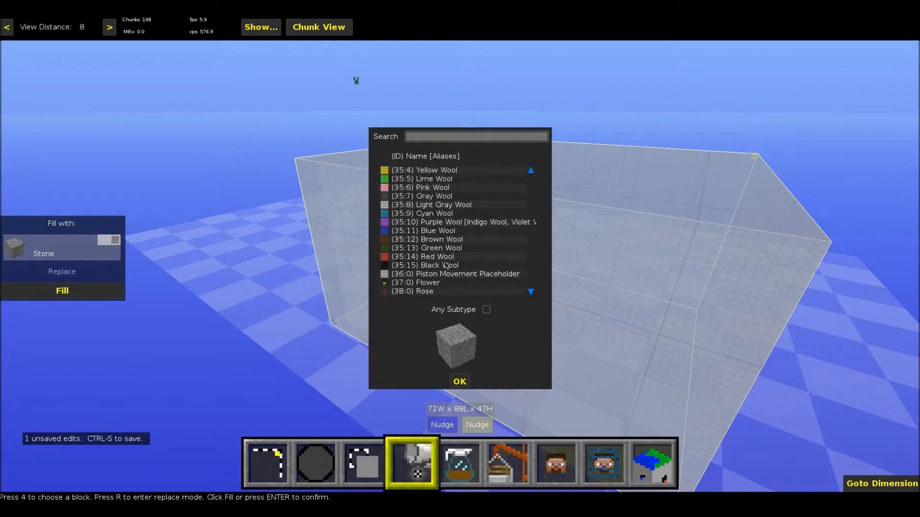
scroll(446, 265, "up", 4)
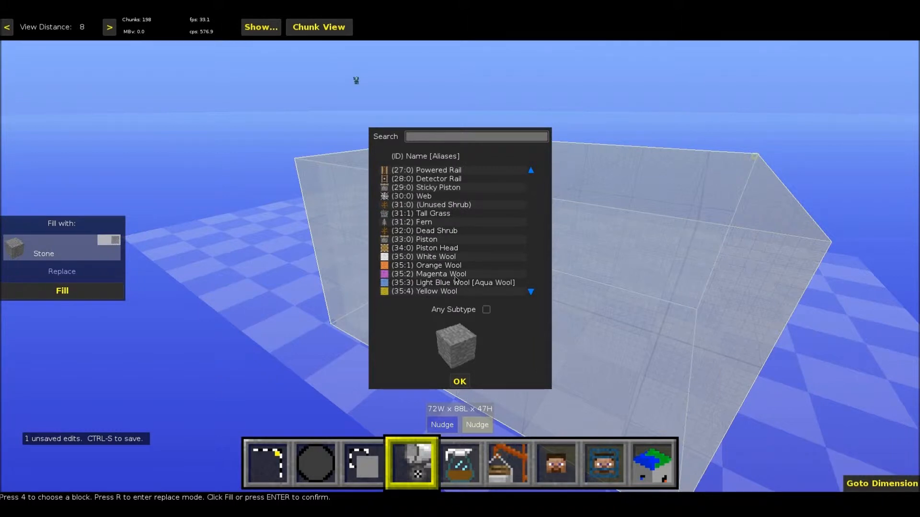
scroll(445, 264, "down", 2)
scroll(429, 235, "down", 2)
left_click(422, 257)
key("Return")
right_click_drag(382, 298, 335, 288)
key("s")
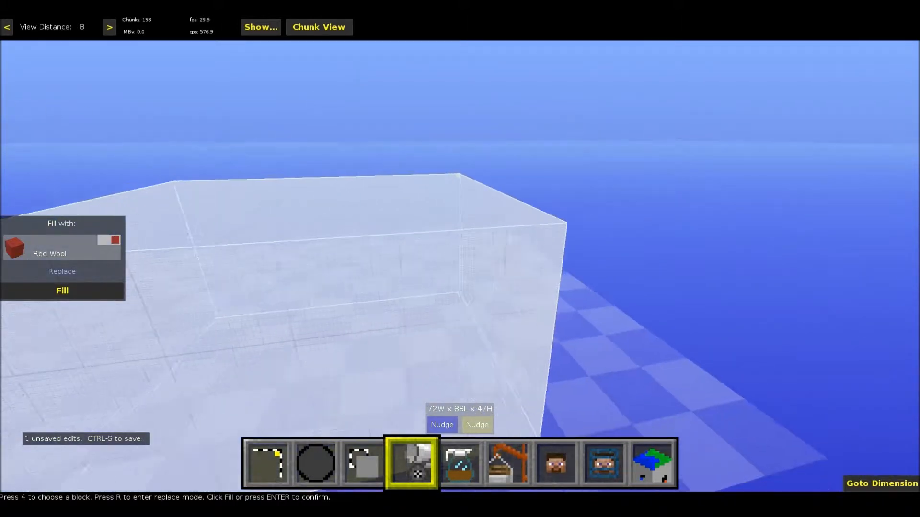
Fill the 72W x 88L x 47H selection box with Red Wool and clear the selection
key("a")
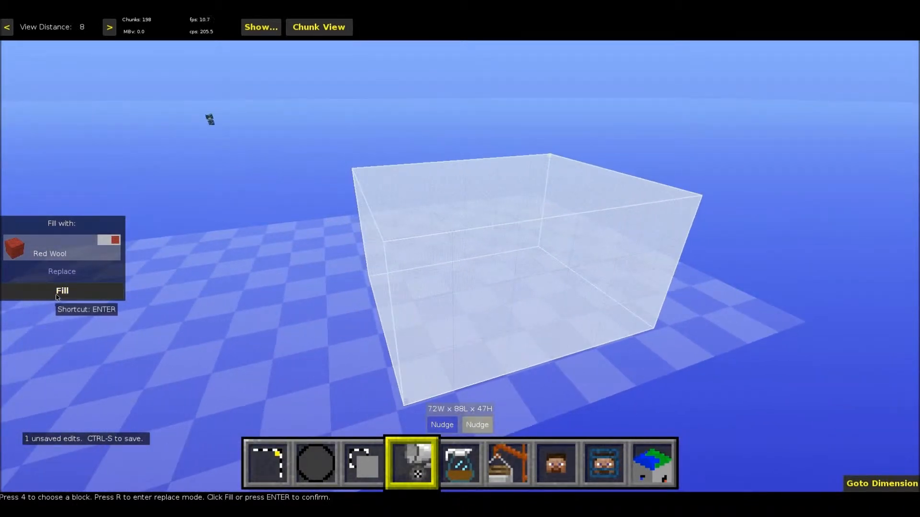
left_click(56, 296)
right_click_drag(203, 378, 336, 357)
key("a")
left_click(560, 377)
left_click(560, 377)
right_click_drag(560, 377, 479, 369)
right_click_drag(460, 258, 512, 264)
key("s")
mouse_move(450, 314)
right_mouse_down()
mouse_move(335, 431)
mouse_move(449, 268)
mouse_move(452, 314)
right_mouse_up()
Set up the Brush tool in Fill mode with length, width and height all at 50
left_click(304, 440)
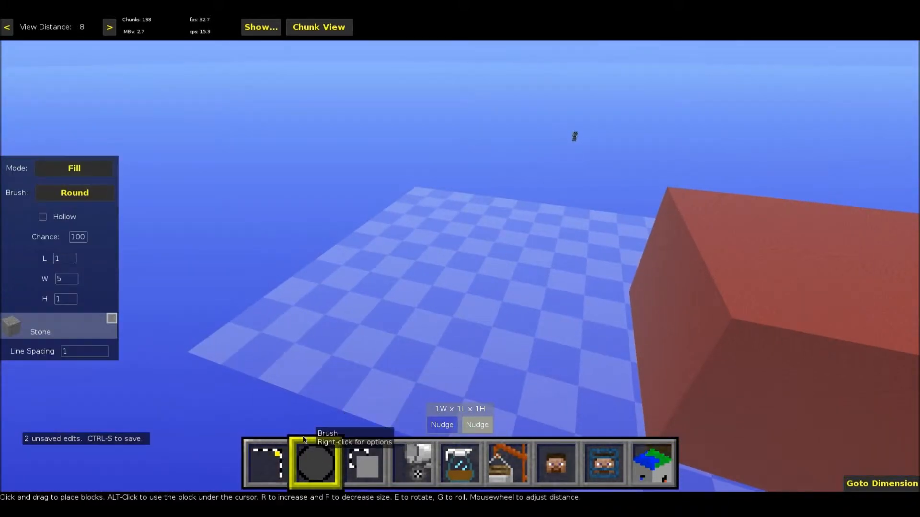
right_click_drag(115, 180, 77, 170)
left_click(75, 169)
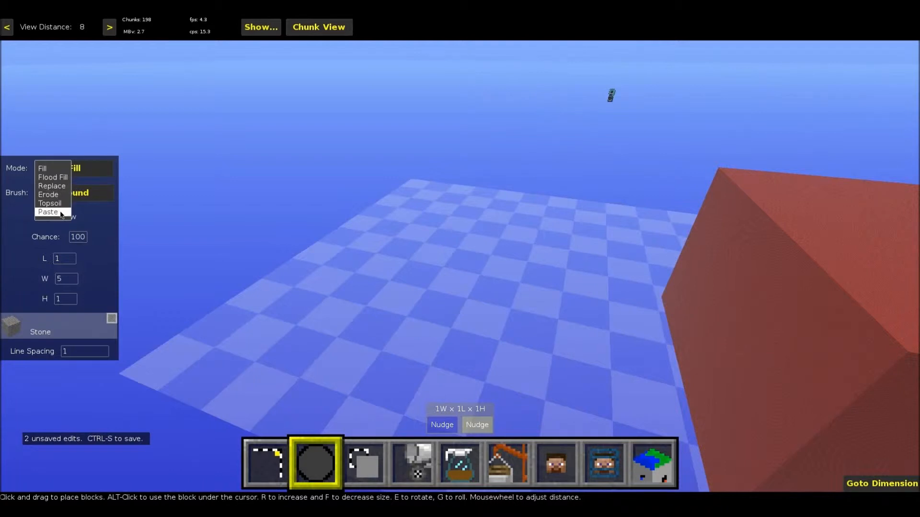
left_click(42, 170)
right_click_drag(441, 269, 69, 262)
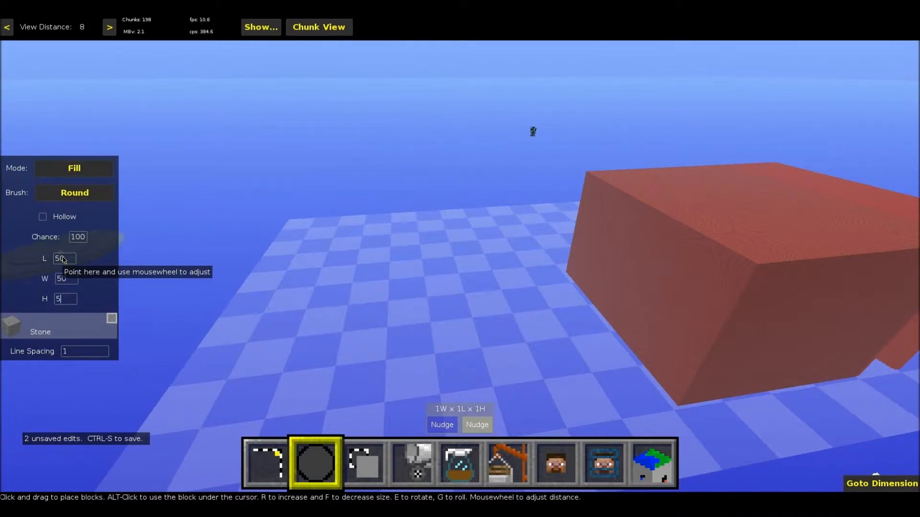
type("0")
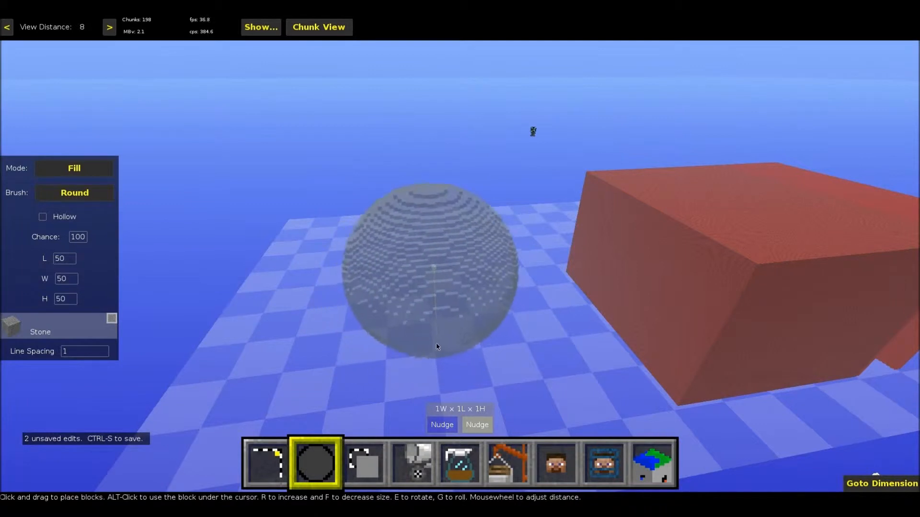
Change the brush shape to Square and choose Red Wool (35:14) as its block
type("a")
right_click_drag(376, 330, 447, 345)
left_click(73, 197)
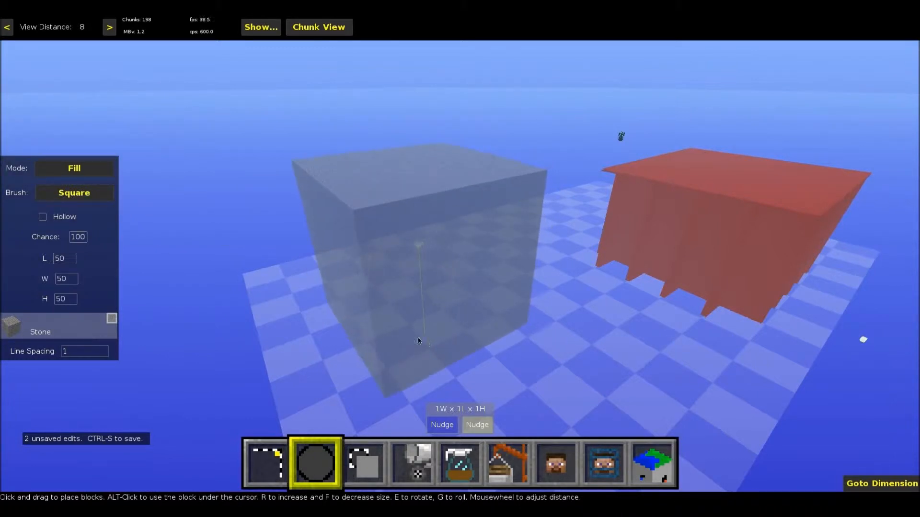
left_click(70, 341)
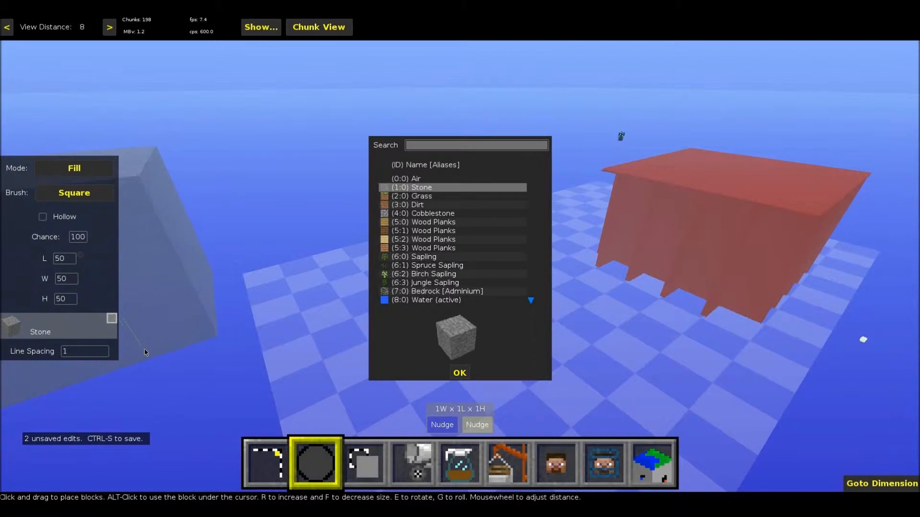
type("red wool")
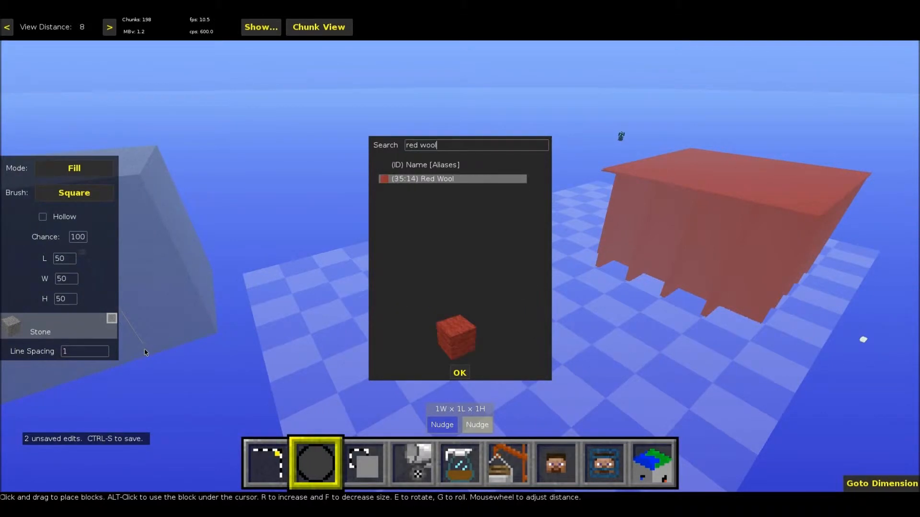
key("Return")
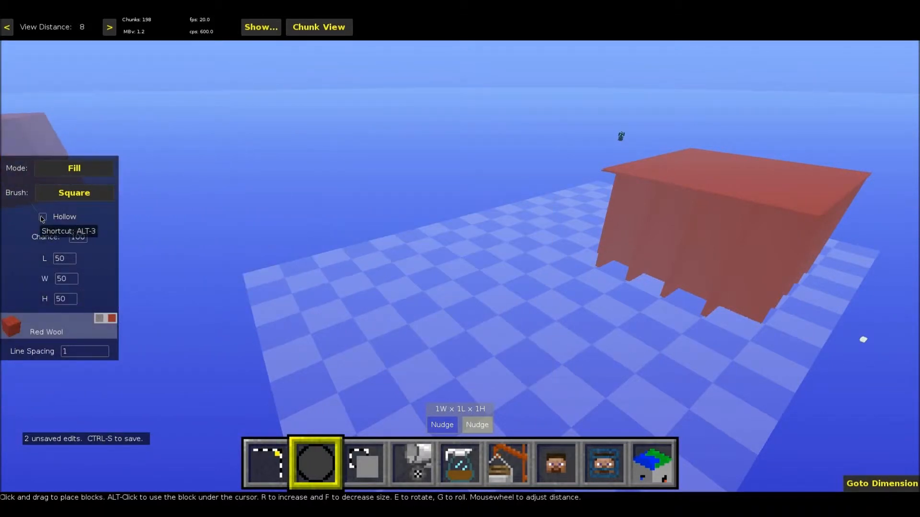
Make the brush hollow and place a 50 x 50 x 50 Red Wool box on the chunk floor beside the filled block
left_click(42, 218)
left_click(485, 341)
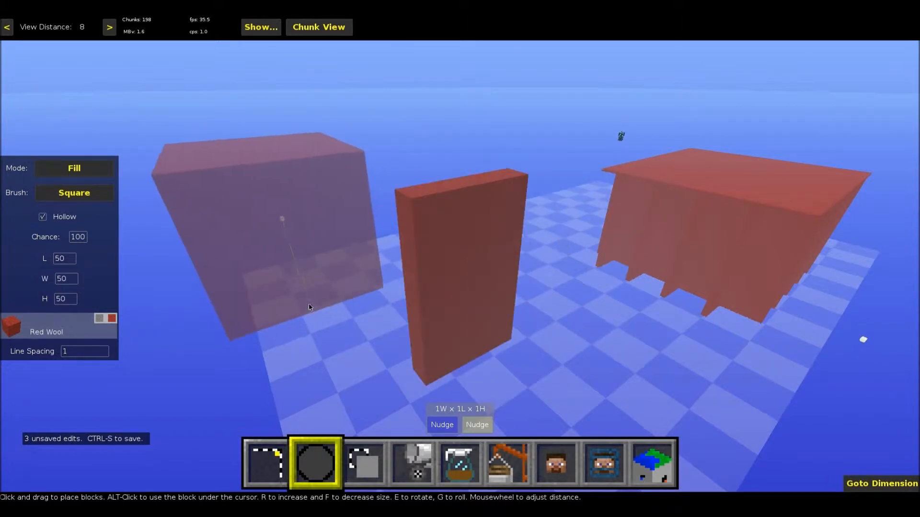
right_click(310, 307)
key("w")
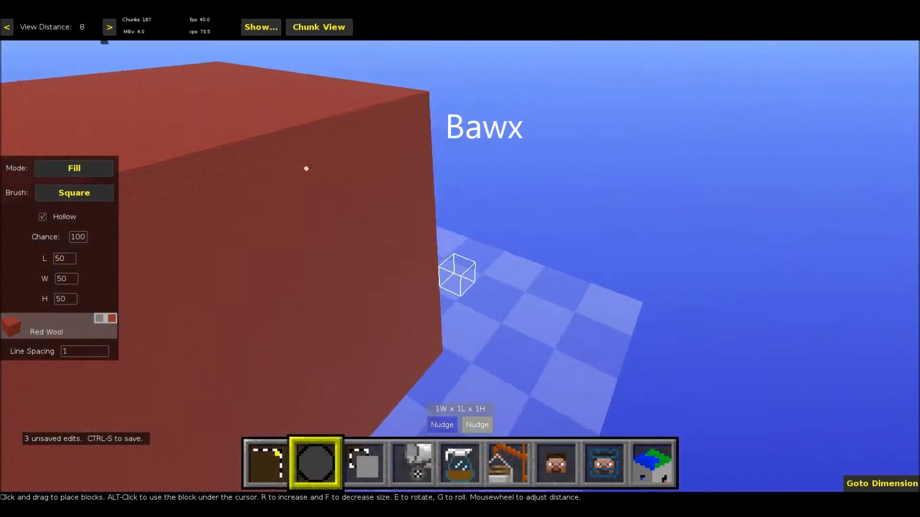
key("space")
right_click(460, 267)
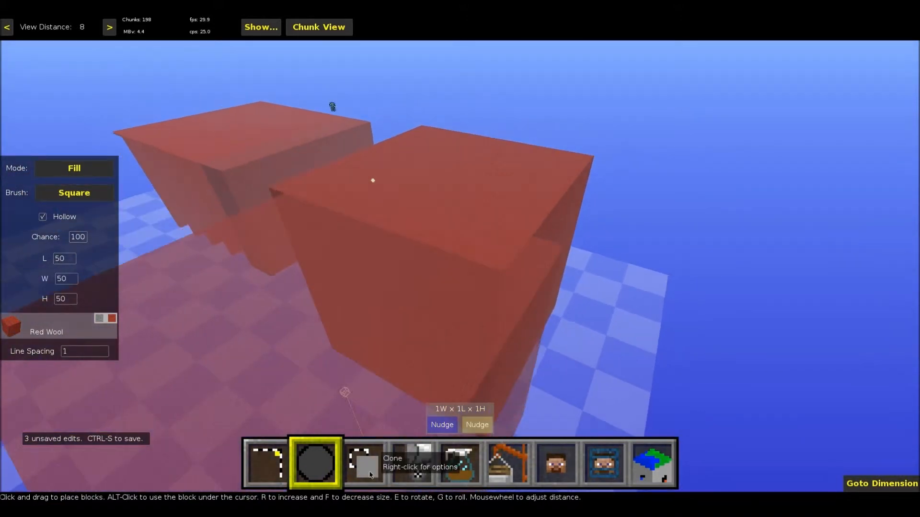
Select a strip about 50W x 11L across the middle of the hollow box's top face
left_click(266, 462)
right_click(411, 318)
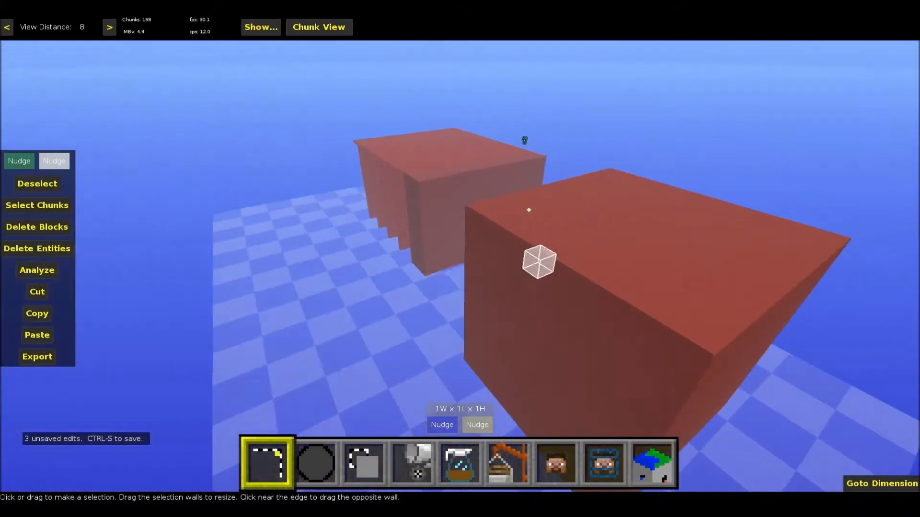
key("w")
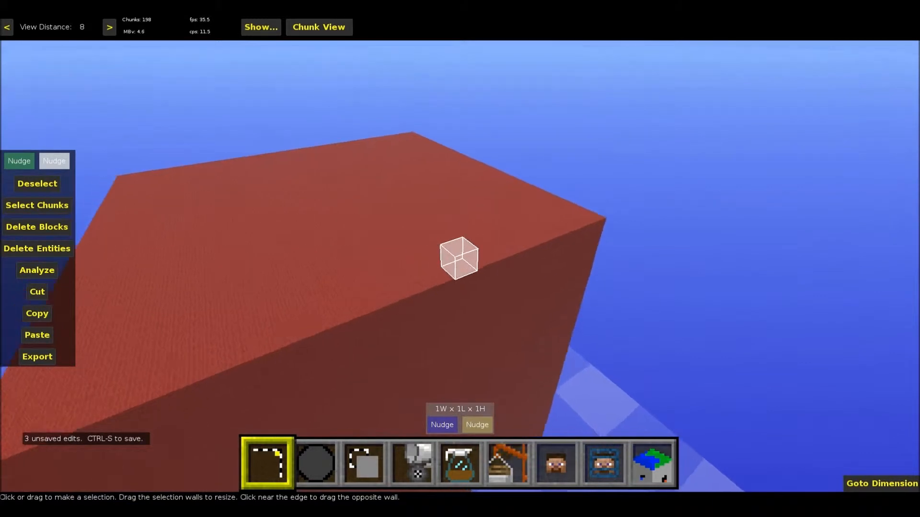
right_click(460, 267)
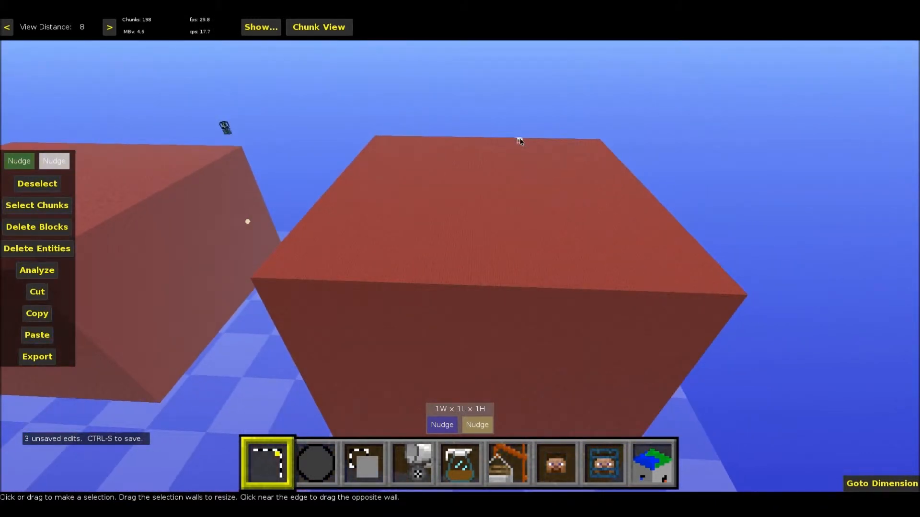
left_click_drag(520, 142, 467, 289)
key("s")
key("a")
Extend the strip selection downward through the hollow box's full 50-block height
left_click_drag(512, 214, 546, 367)
left_click_drag(545, 365, 545, 367)
right_click(545, 367)
key("d")
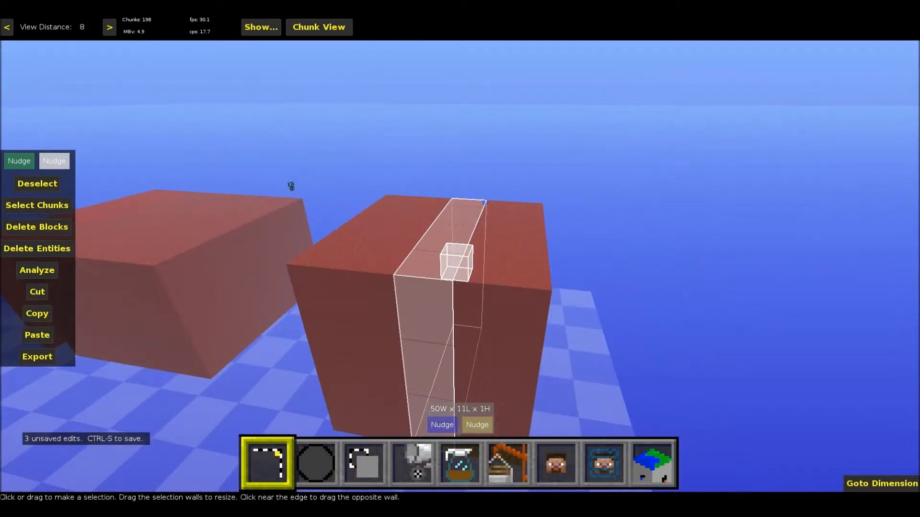
key("w")
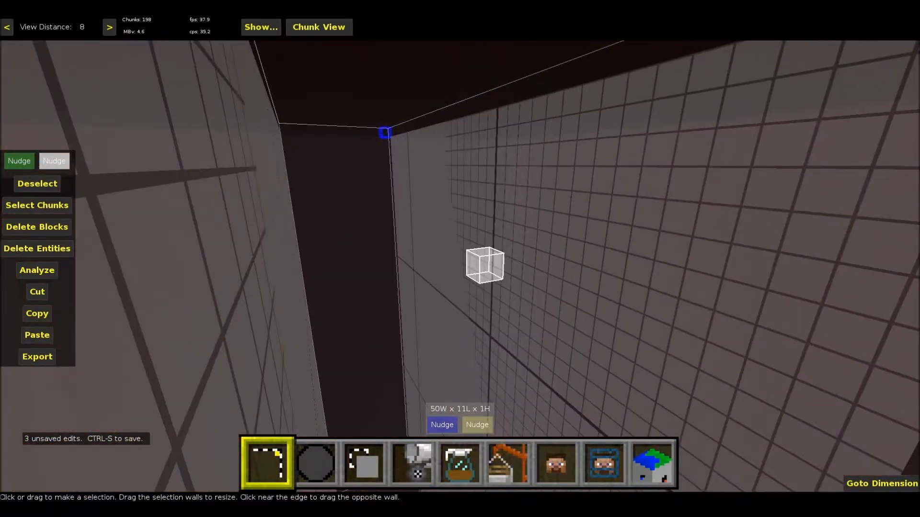
key("s")
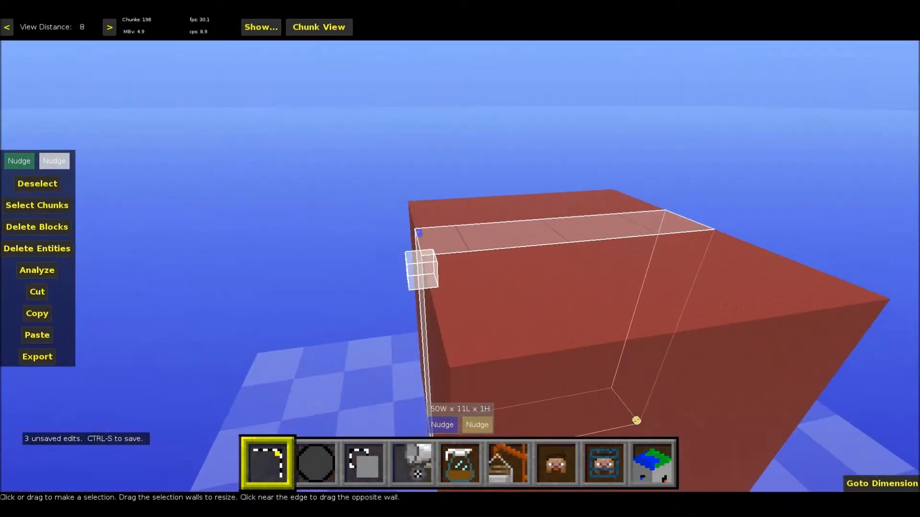
key("a")
right_click(457, 307)
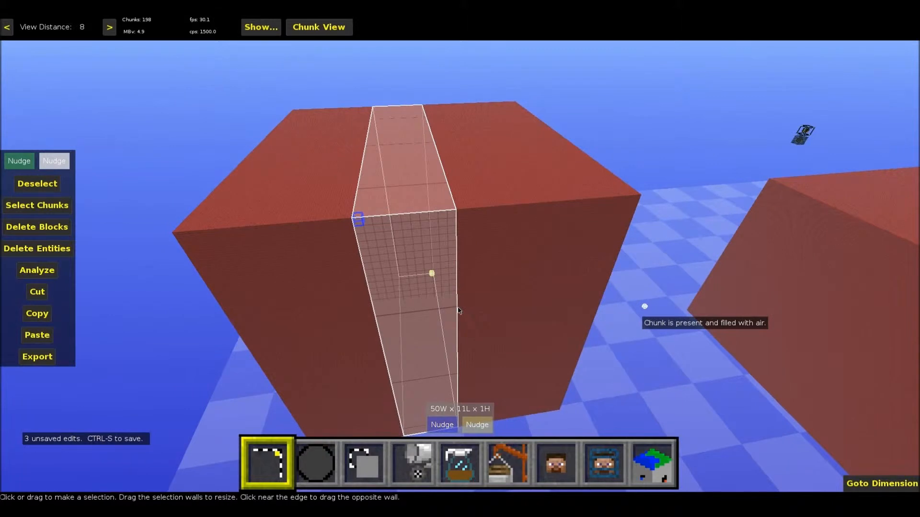
Replace Red Wool with Stone (1:0) inside the selected strip
key("4")
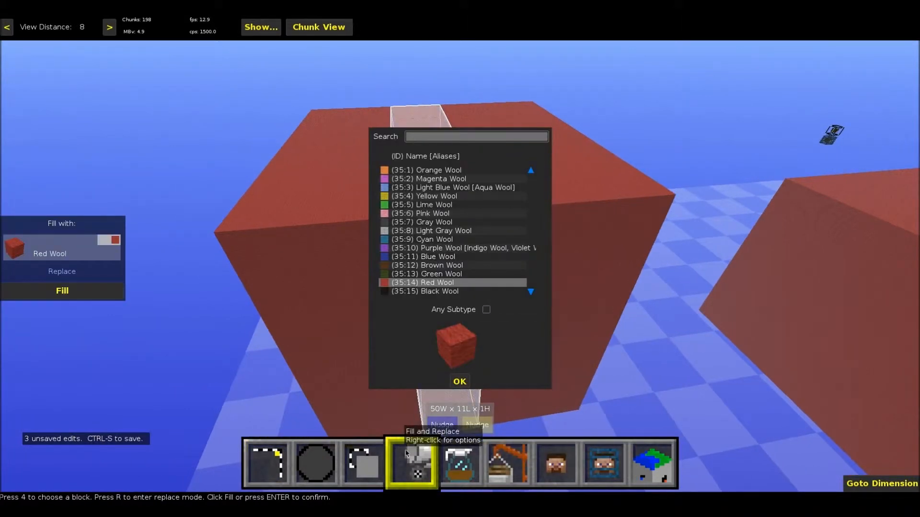
left_click(303, 350)
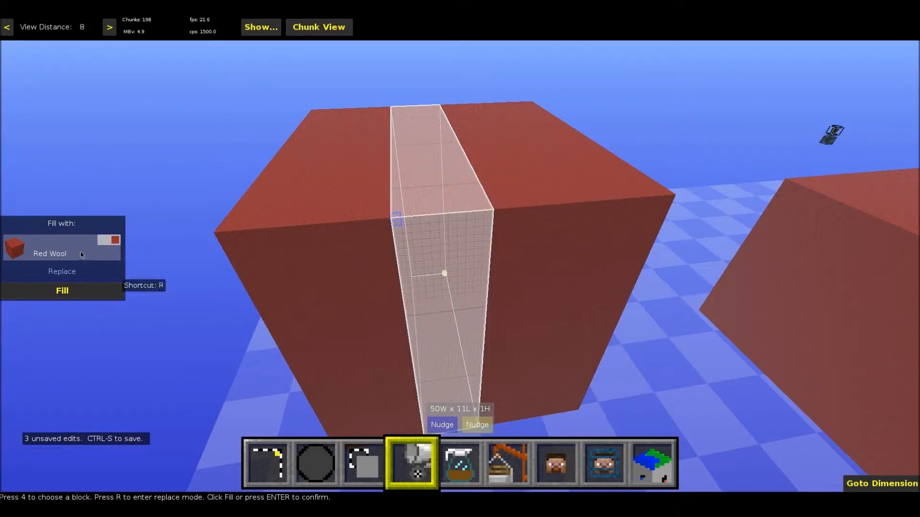
left_click(66, 274)
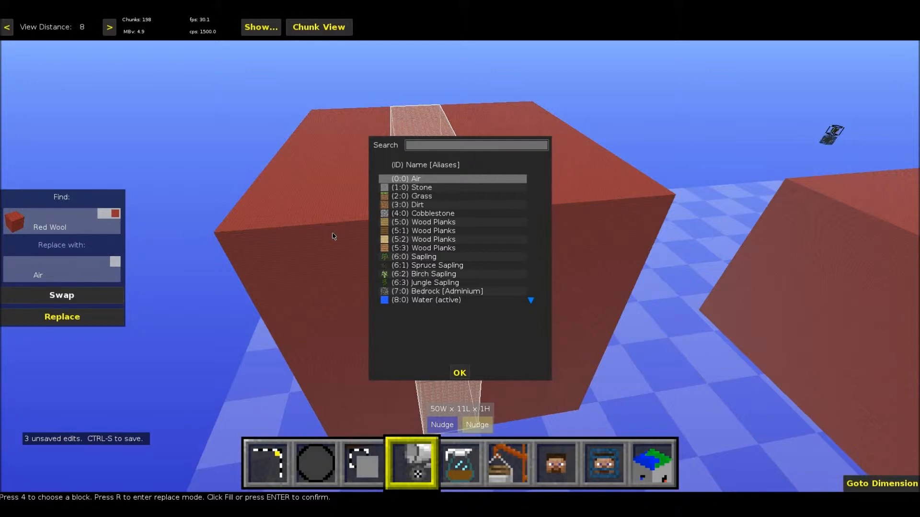
type("1")
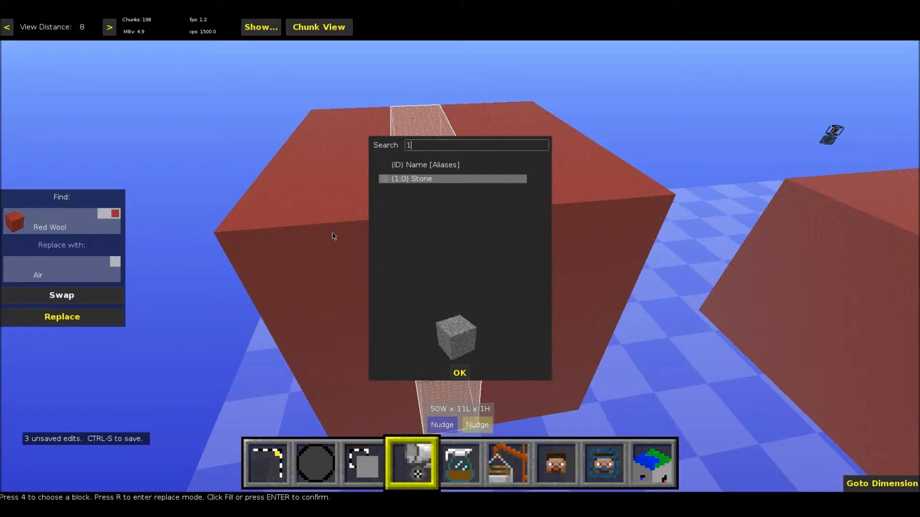
key("Return")
key("Return")
left_click(524, 245)
right_click(524, 245)
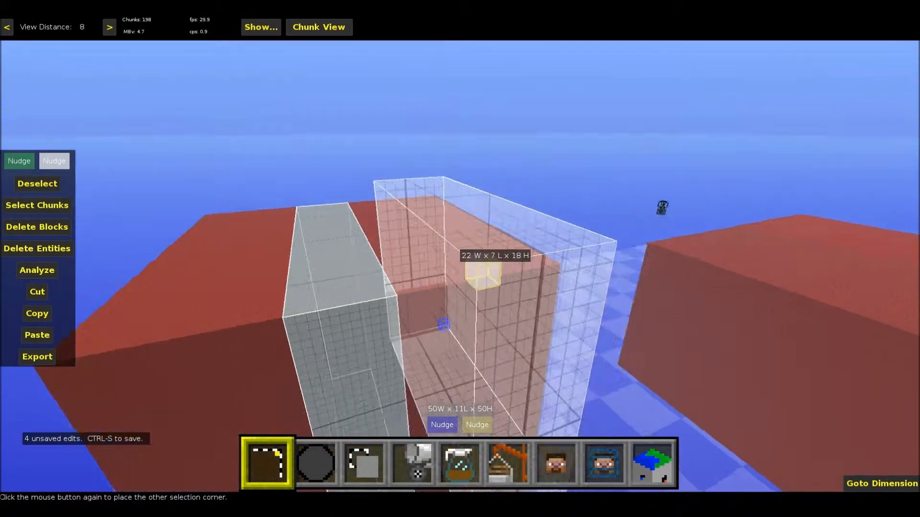
right_click(480, 254)
left_click(480, 255)
right_click(559, 226)
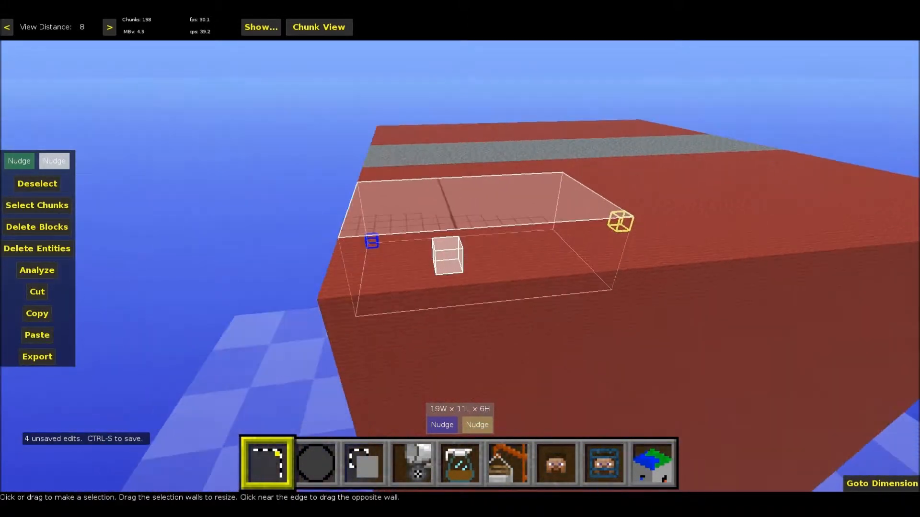
key("s")
key("d")
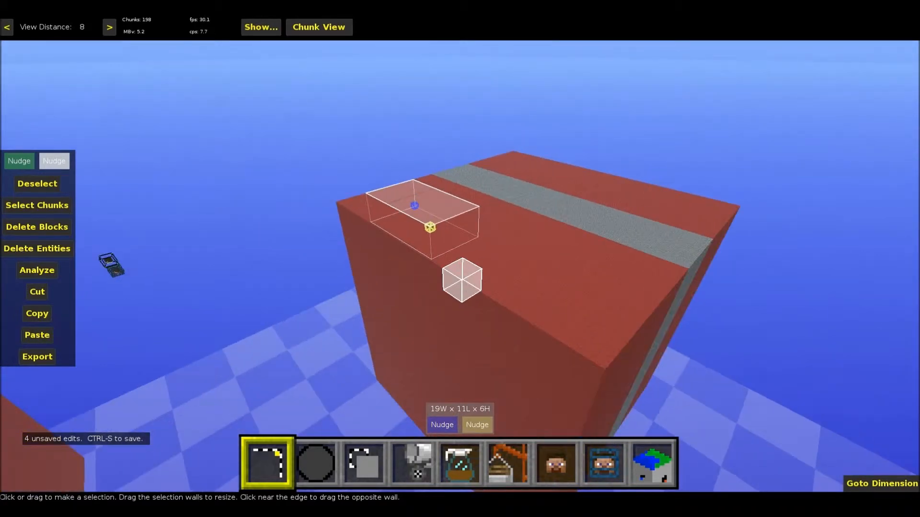
key("d")
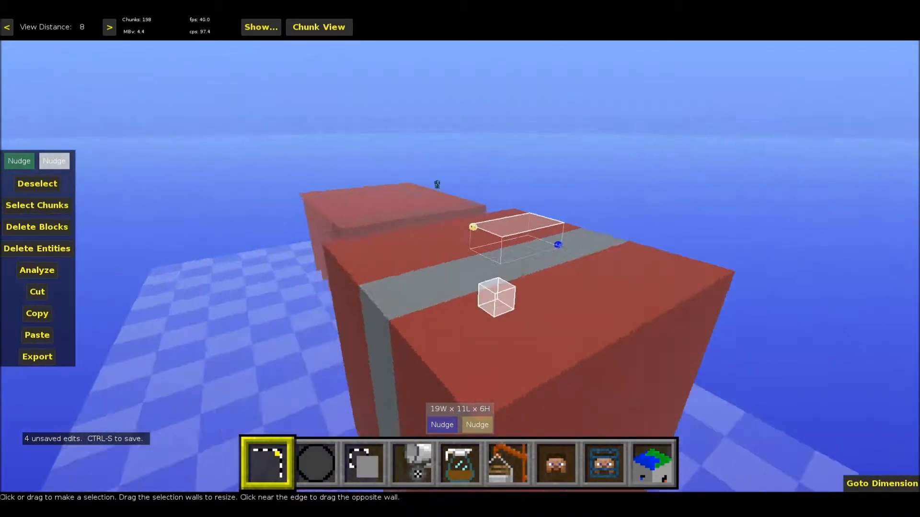
key("d")
right_click(556, 224)
left_click_drag(555, 225, 565, 199)
key("s")
right_click(564, 199)
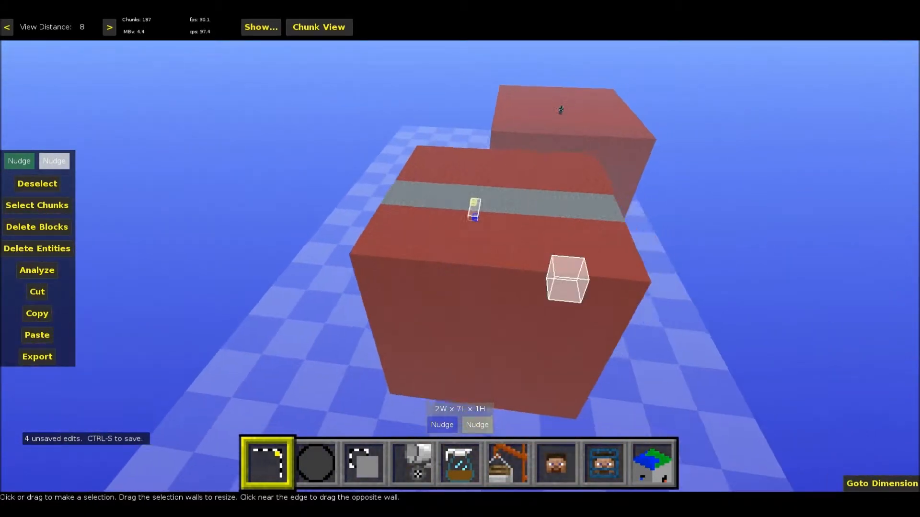
Select a strip about 9W x 50L across the box, perpendicular to the stone band, and extend it down the side
key("d")
right_click(565, 200)
left_click_drag(620, 189, 486, 365)
key("s")
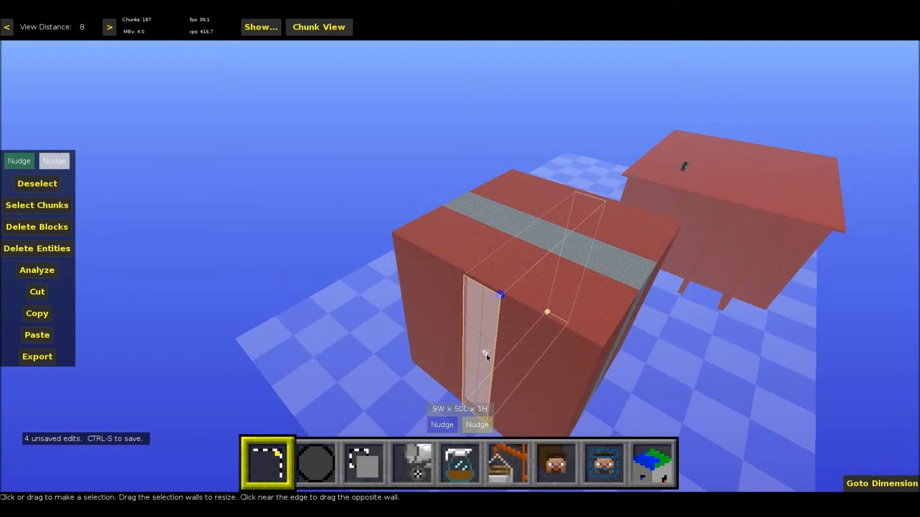
Replace Red Wool with Stone inside the perpendicular strip selection
key("4")
key("Return")
key("r")
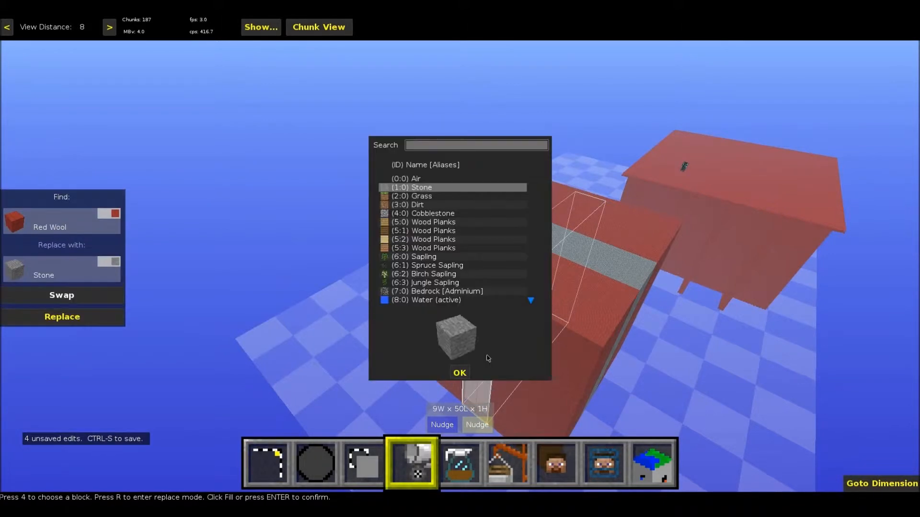
key("Return")
key("Return")
Raise the selection to 51 blocks high to include the box's top layer and replace its Red Wool with Stone
left_click_drag(499, 273, 501, 271)
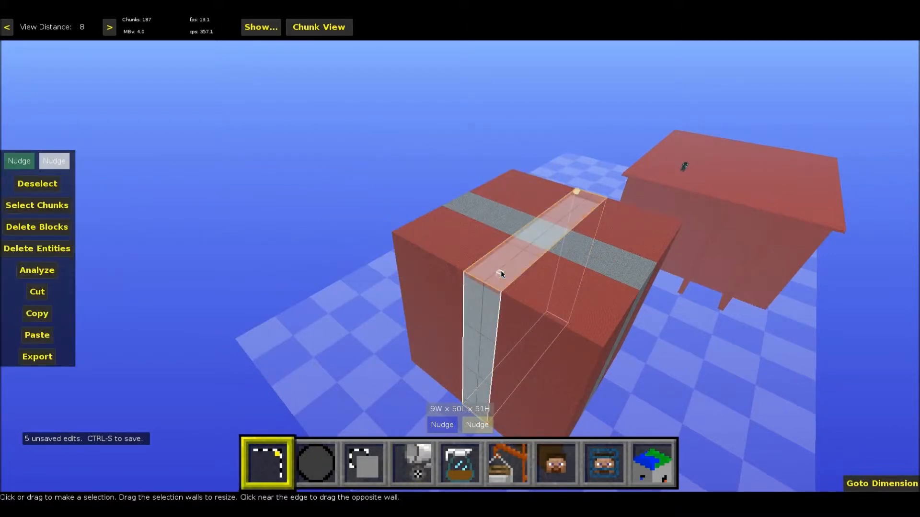
key("4")
key("Return")
key("r")
key("Return")
key("Return")
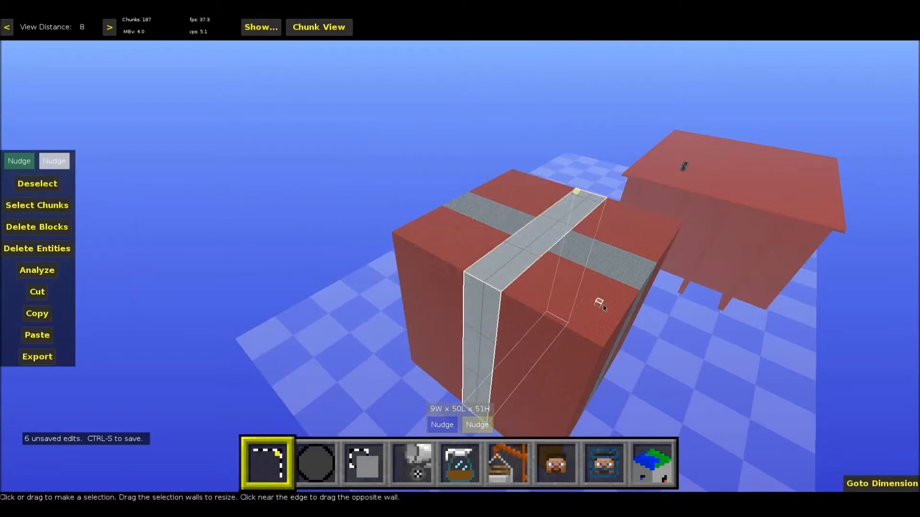
Return to the hollow Red Wool brush and change its shape to Round above the banded box
left_click(598, 306)
key("d")
left_click(317, 461)
mouse_move(475, 256)
right_mouse_down()
mouse_move(458, 266)
mouse_move(447, 246)
right_mouse_up()
key("s")
key("d")
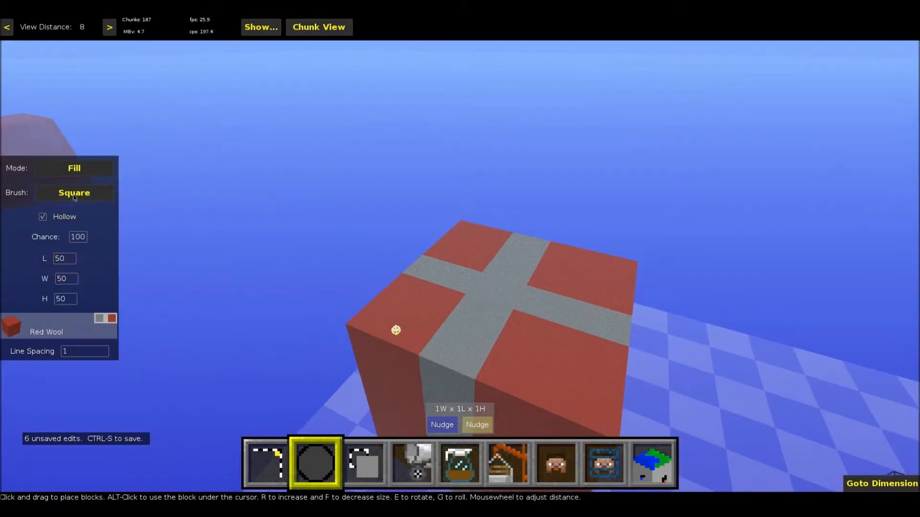
left_click(79, 191)
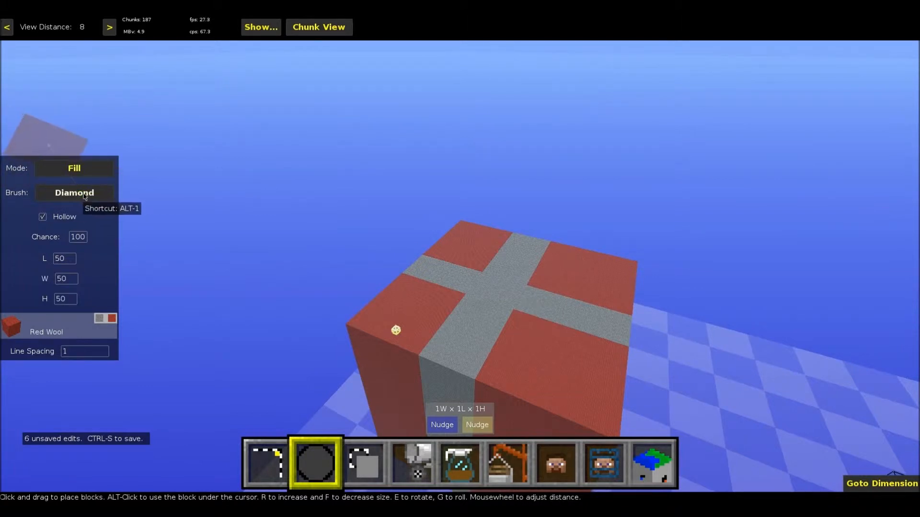
left_click(84, 195)
key("d")
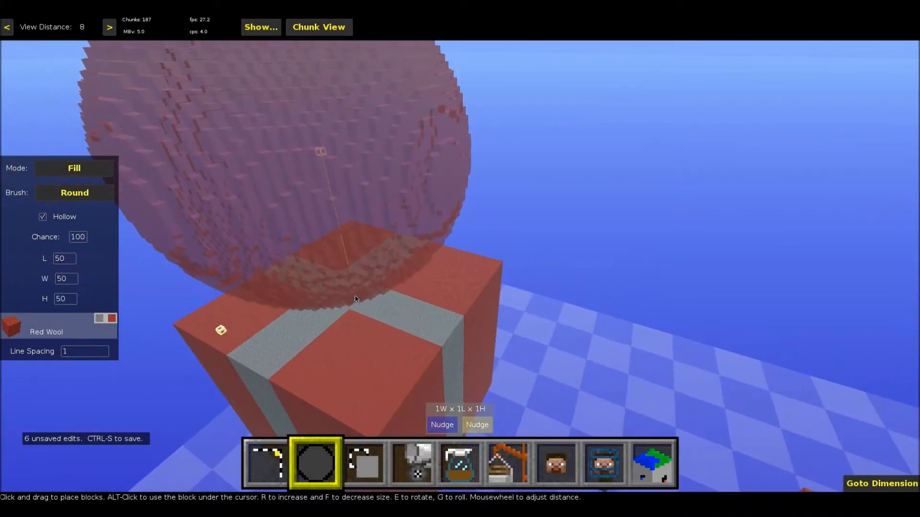
Set the hollow round brush's block to Yellow Wool and its size to 10 x 10 x 10
left_click(20, 326)
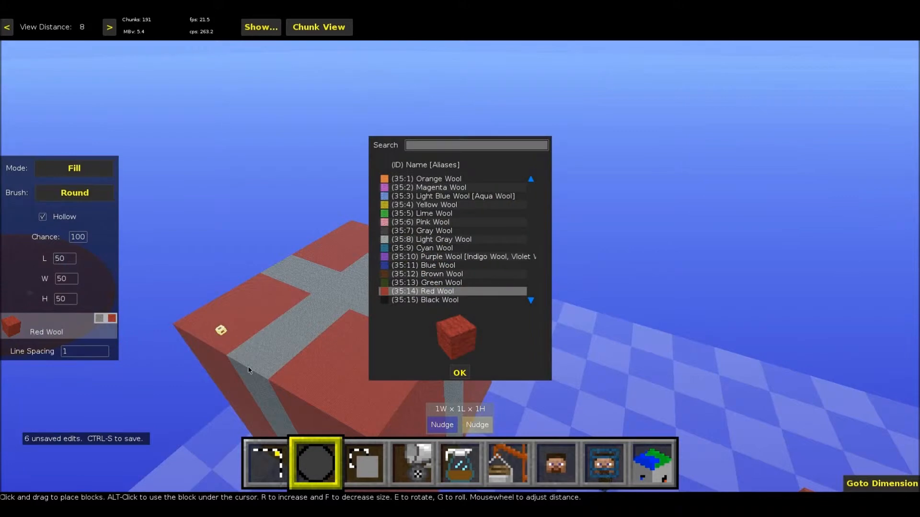
type("ye")
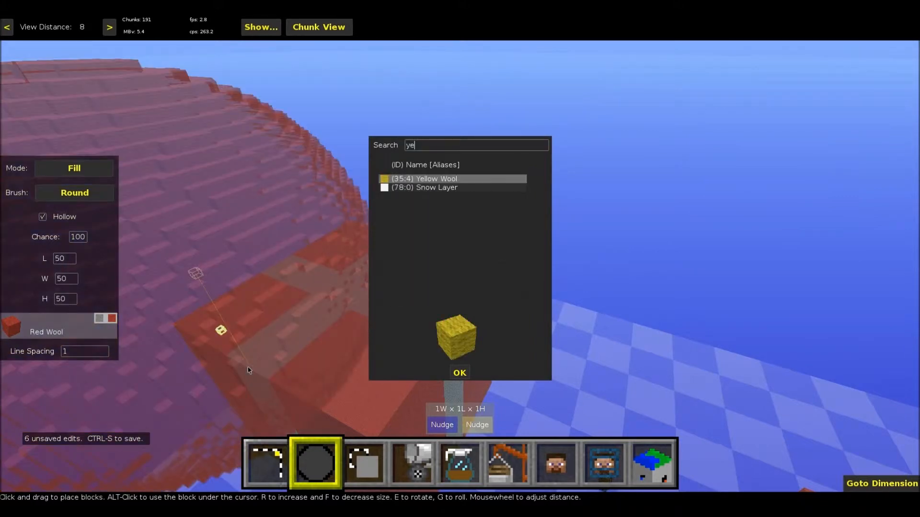
key("Return")
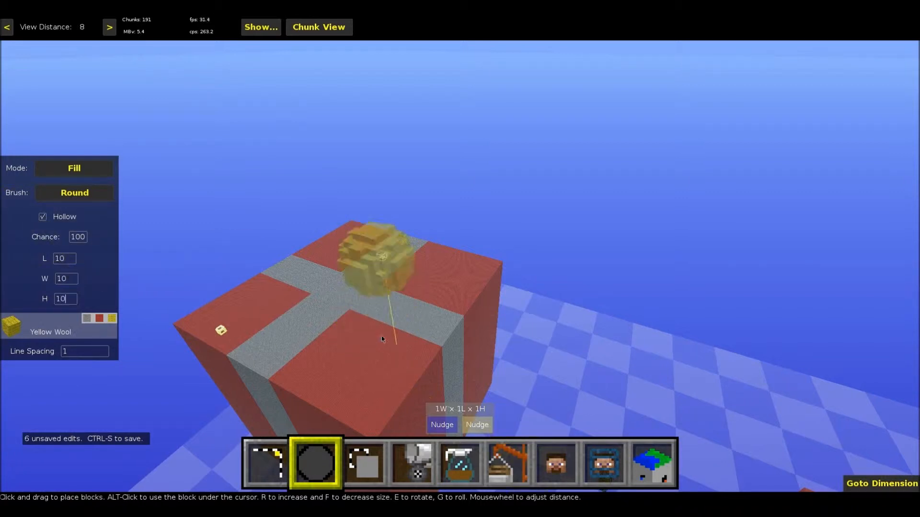
Place the hollow Yellow Wool ball on top of the banded box where the two stone bands cross
right_click(359, 295)
key("a")
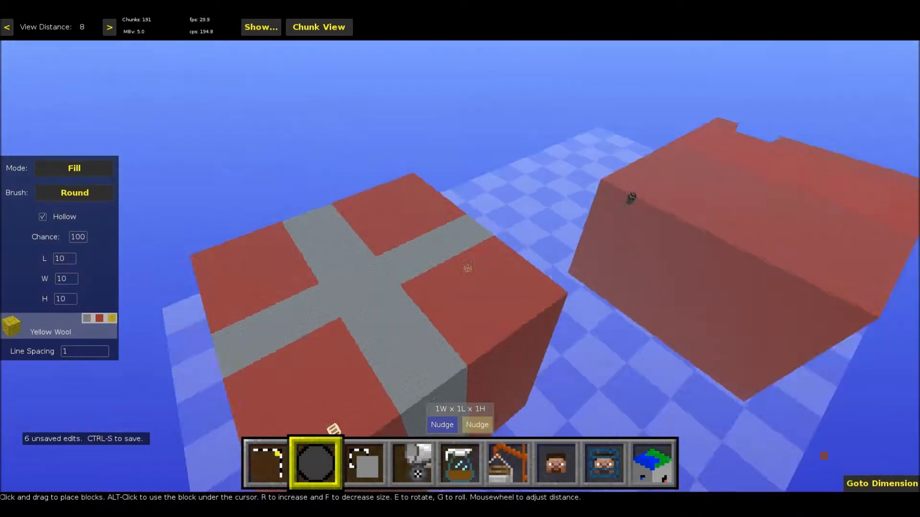
key("w")
right_click(460, 266)
scroll(500, 263, "down", 2)
scroll(501, 266, "up", 5)
right_click(515, 262)
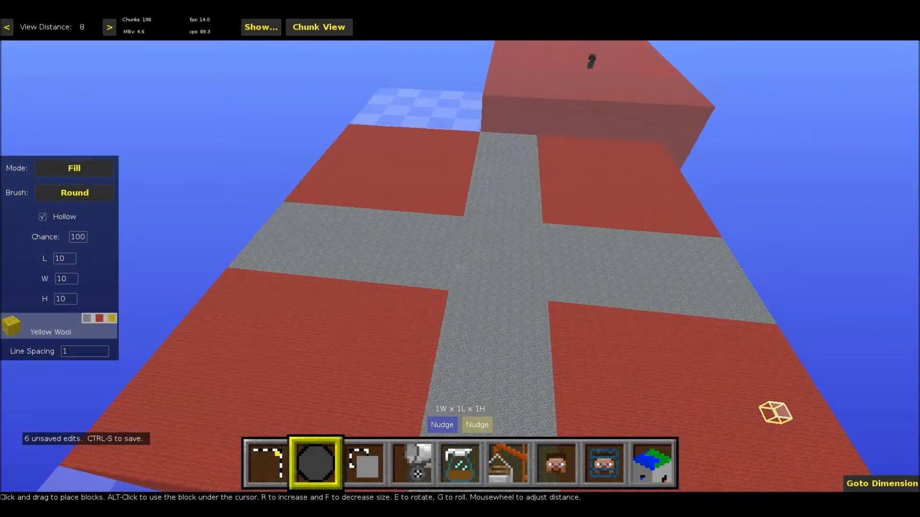
key("a")
right_click(460, 267)
scroll(473, 254, "up", 2)
scroll(473, 254, "down", 3)
scroll(472, 253, "down", 6)
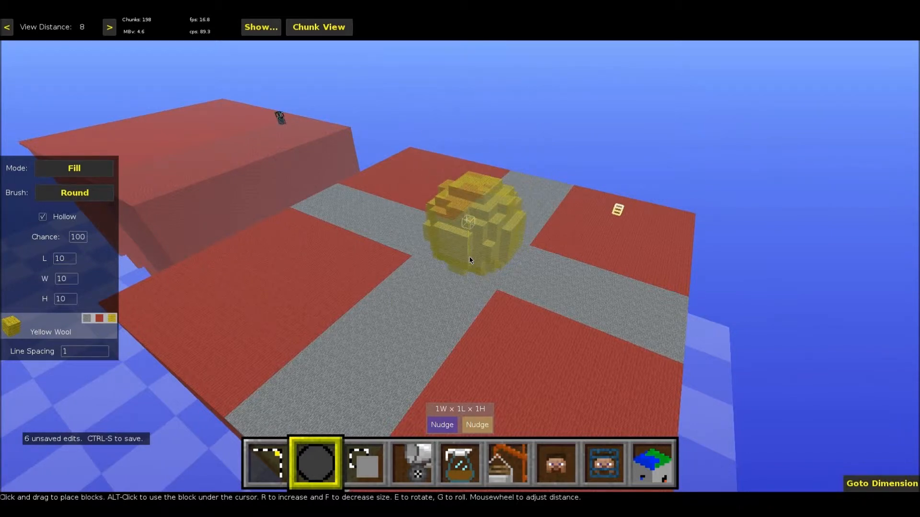
left_click(469, 257)
Examine the banded box with its yellow ball from several sides and from farther away
right_click(730, 283)
key("d")
key("s")
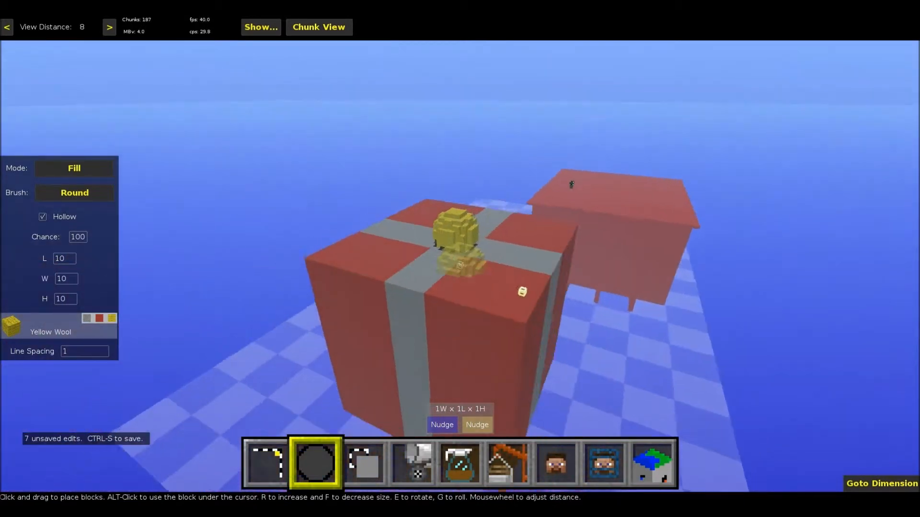
key("d")
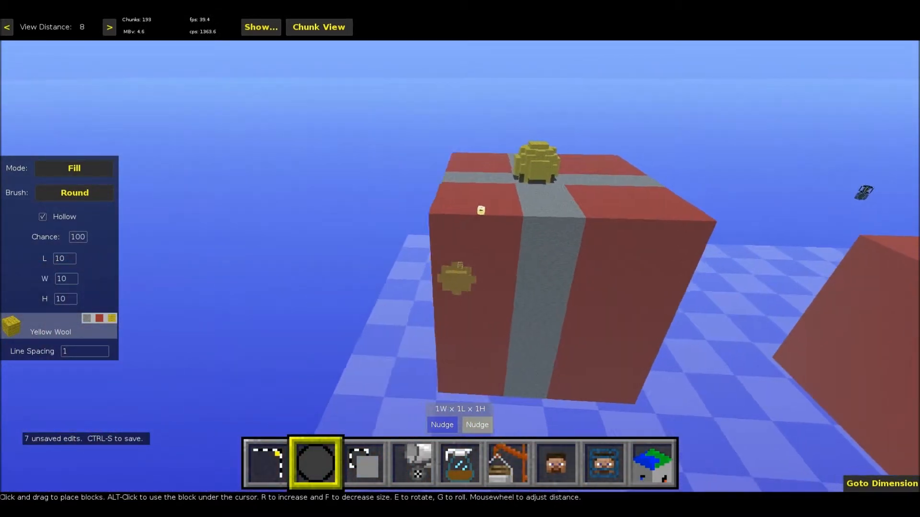
key("d")
right_click(723, 283)
key("s")
Return to the Select tool and inspect the player and spawn markers floating between the boxes up close
left_click(264, 448)
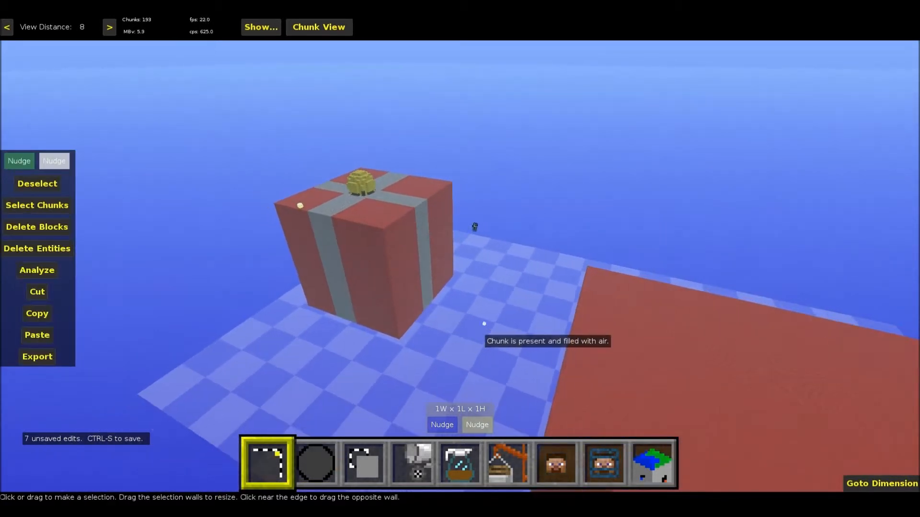
right_click(484, 322)
key("a")
key("w")
key("a")
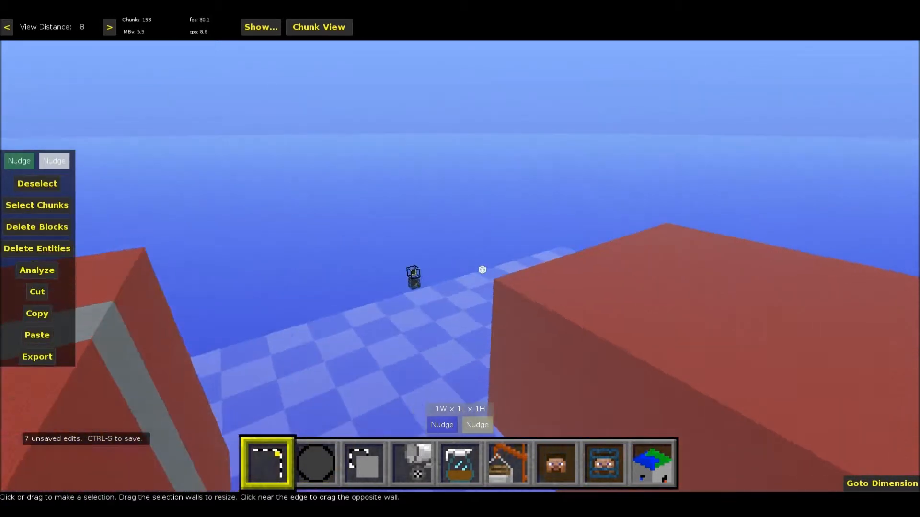
key("w")
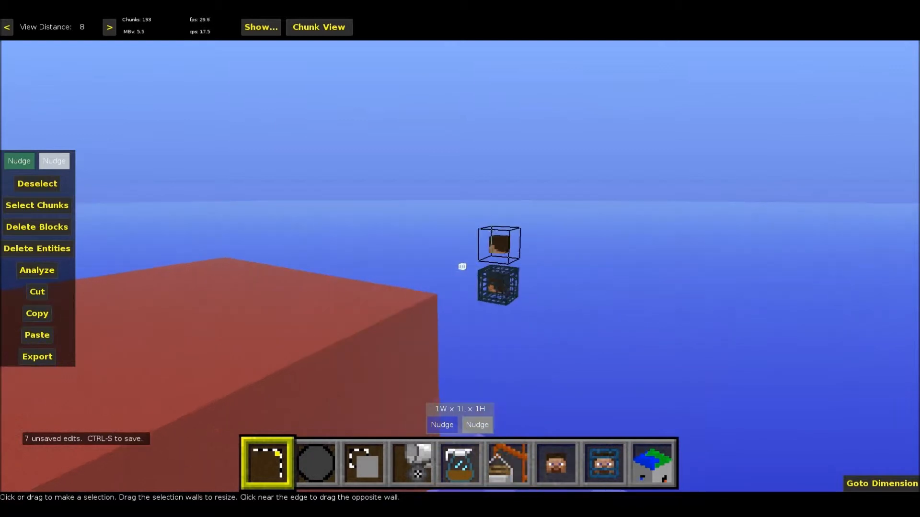
key("a")
key("w")
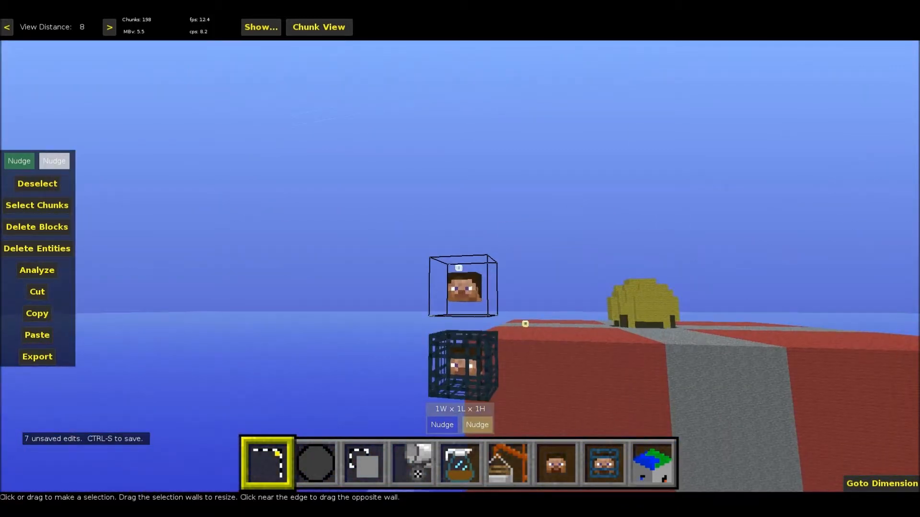
key("w")
key("s")
key("d")
right_click(411, 261)
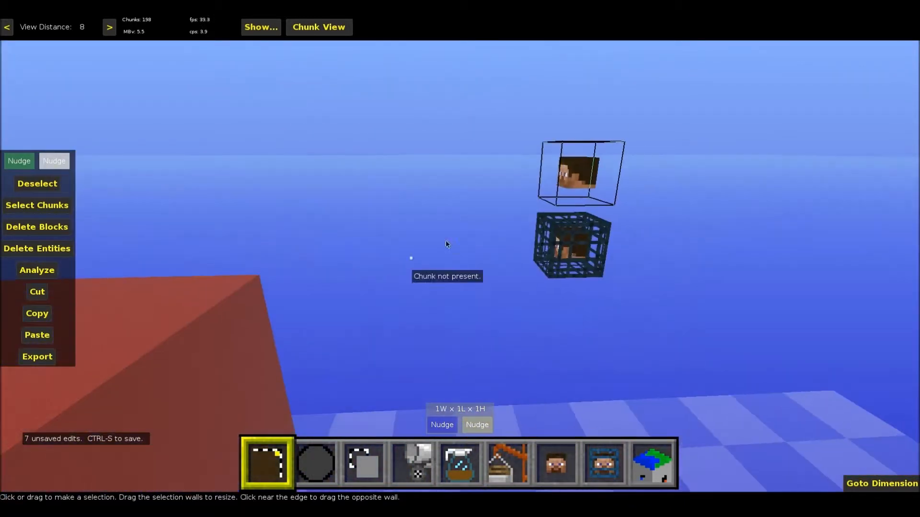
Move the player onto the top of the plain red box and go to the player's view
left_click(543, 458)
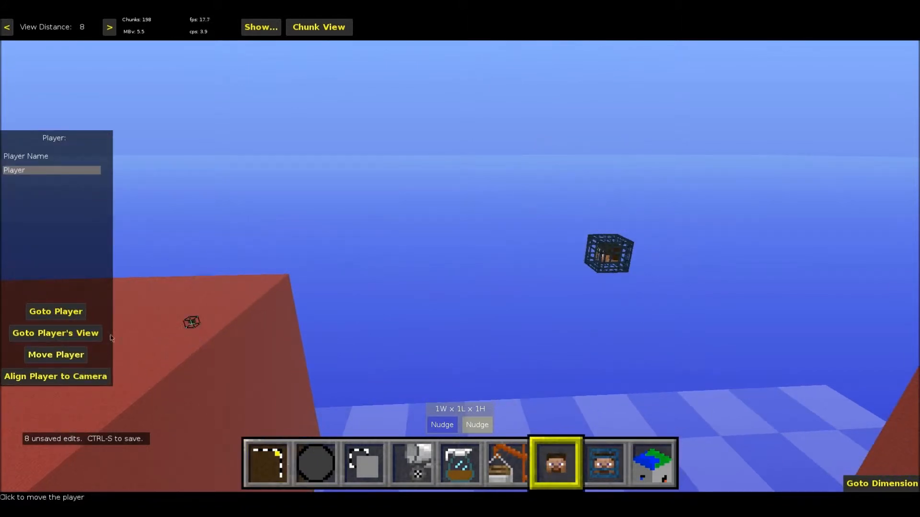
left_click(61, 316)
left_click(95, 339)
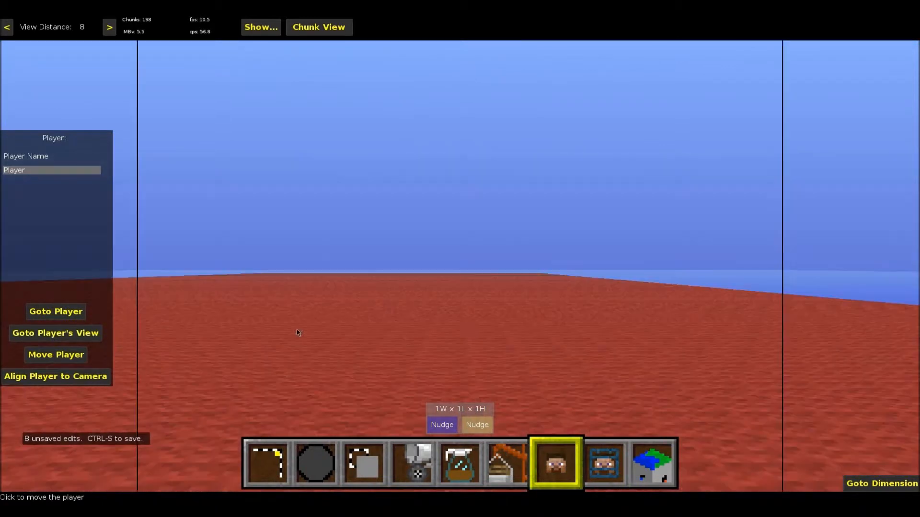
Set the spawn point at the banded box's top and have the spawn position fixed automatically
right_click(455, 318)
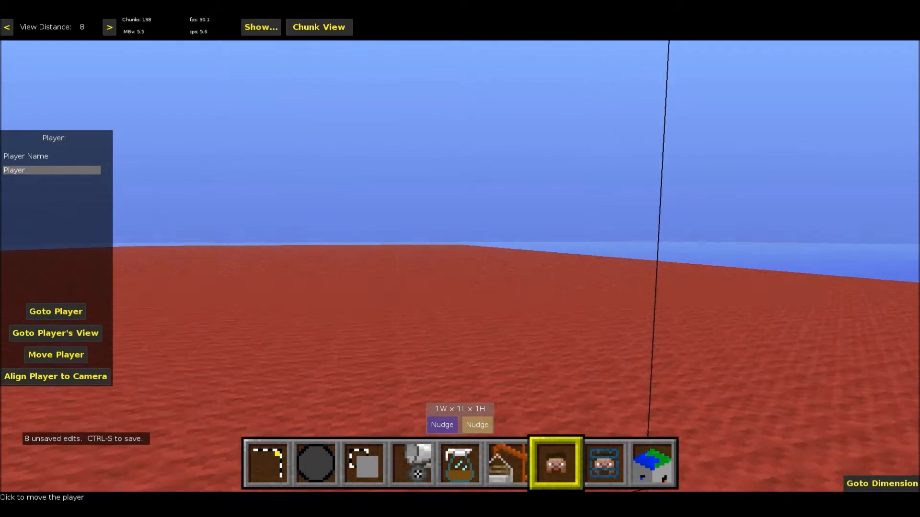
key("s")
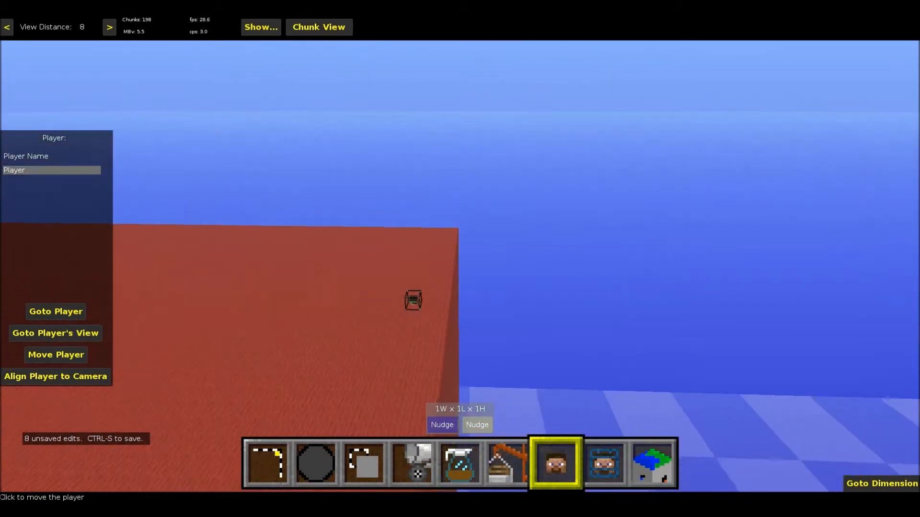
right_click(455, 307)
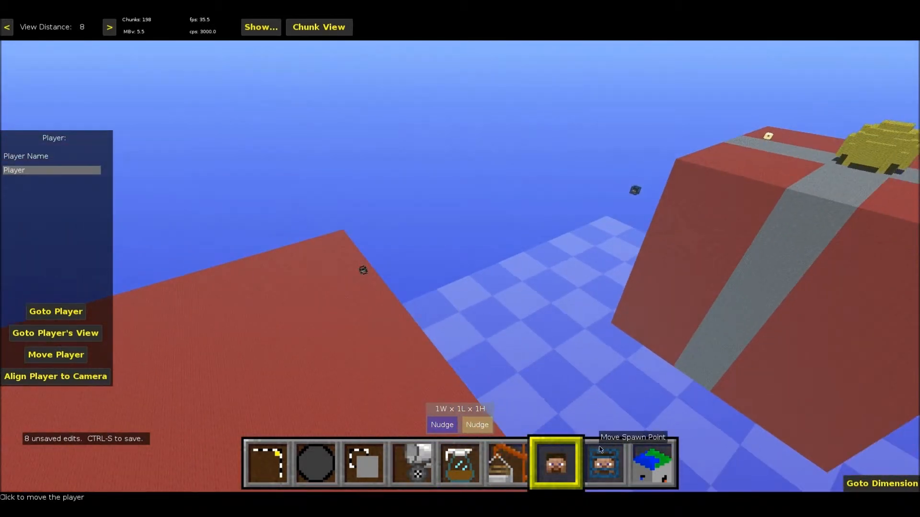
left_click(601, 449)
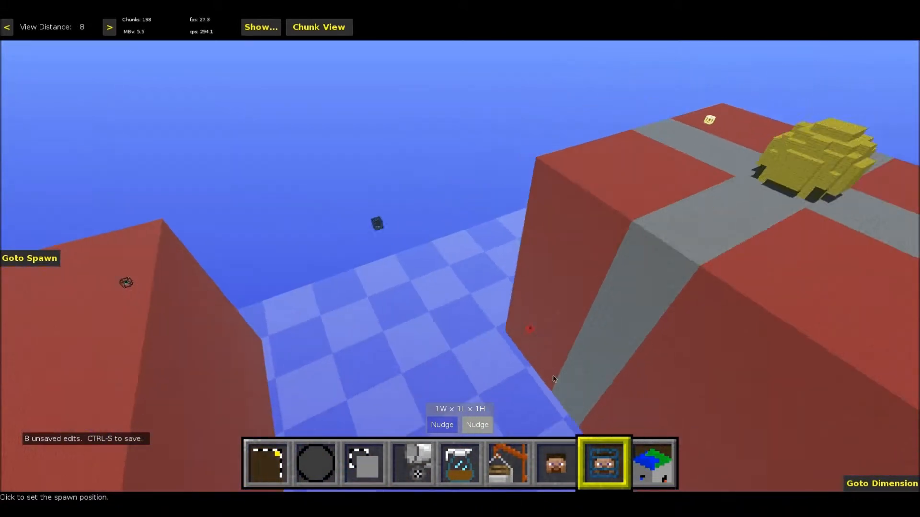
key("s")
left_click(571, 226)
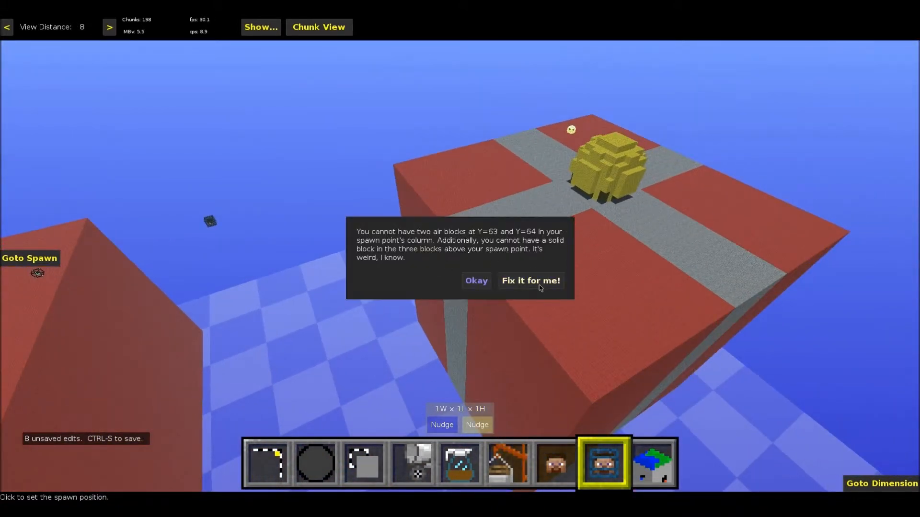
left_click(540, 286)
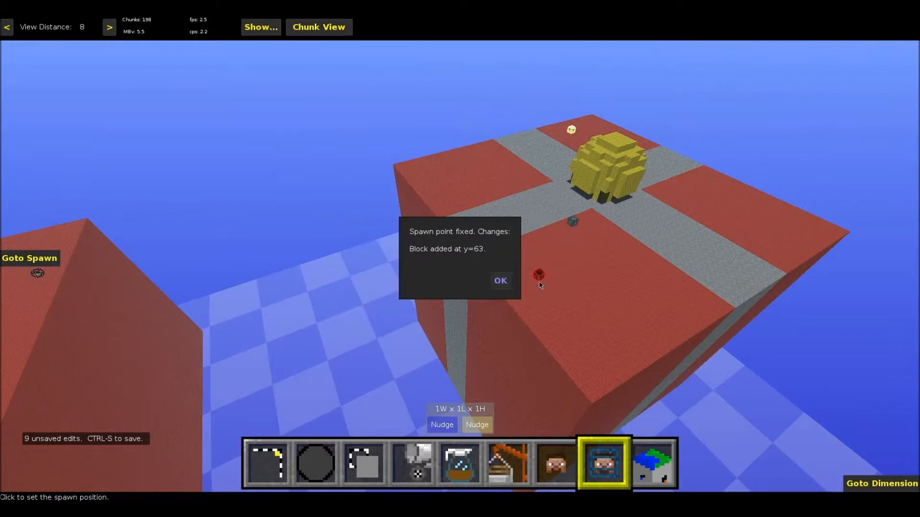
left_click(500, 285)
Switch to Chunk Control, clear the single-chunk selection and select a 192-chunk area beside the banded box's platform
right_click_drag(554, 304, 515, 381)
key("w")
key("d")
key("a")
key("s")
key("w")
key("s")
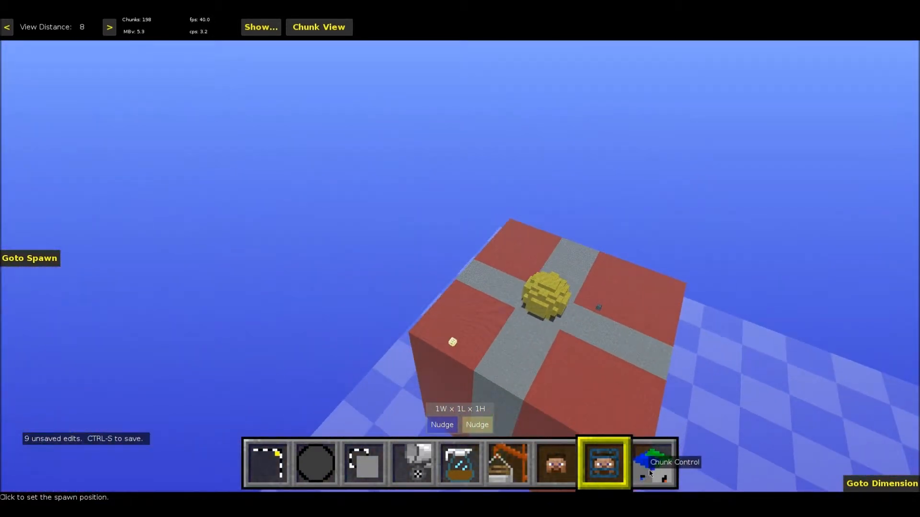
left_click(654, 462)
key("s")
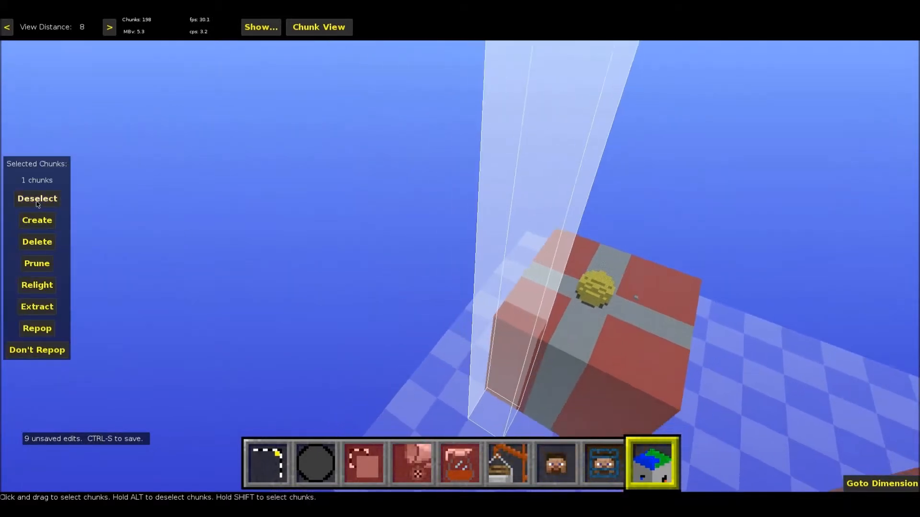
left_click(36, 199)
left_click_drag(530, 238, 270, 243)
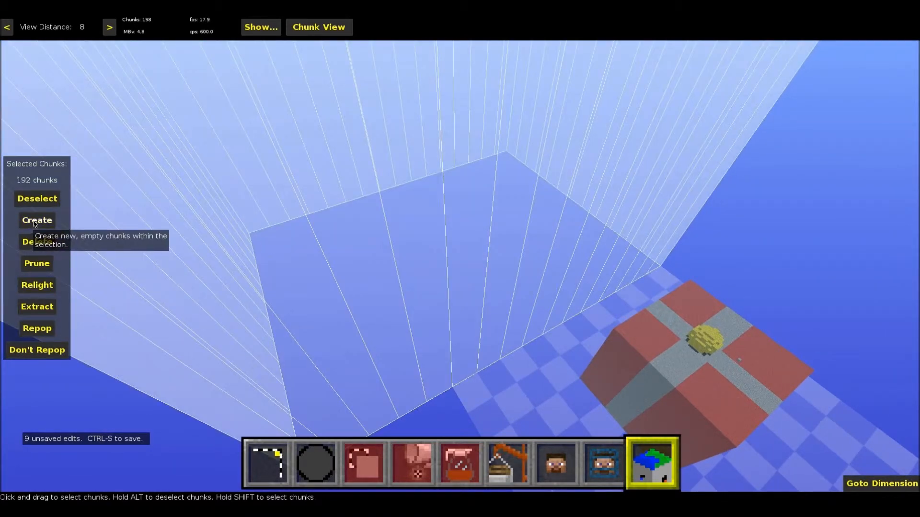
Create the selected chunks with the Minecraft Server generator, Release 1.4.6, and clear the chunk selection
left_click(35, 224)
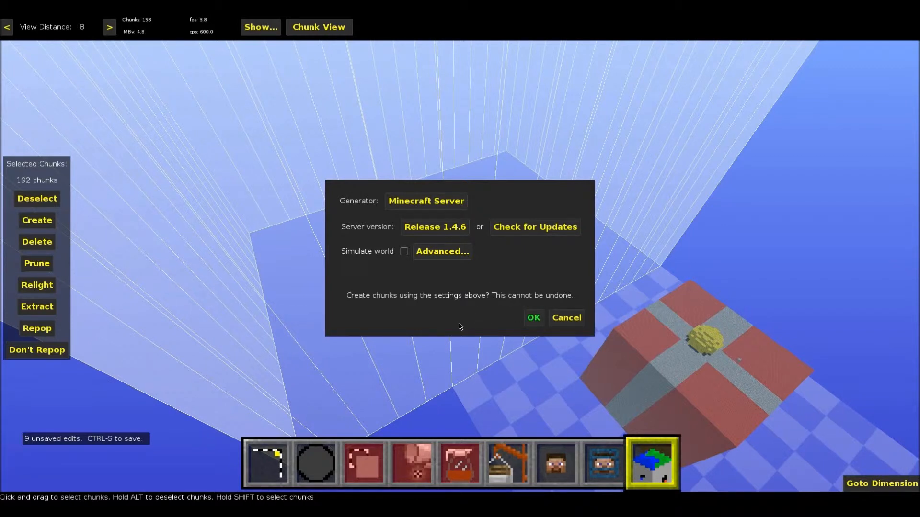
key("Return")
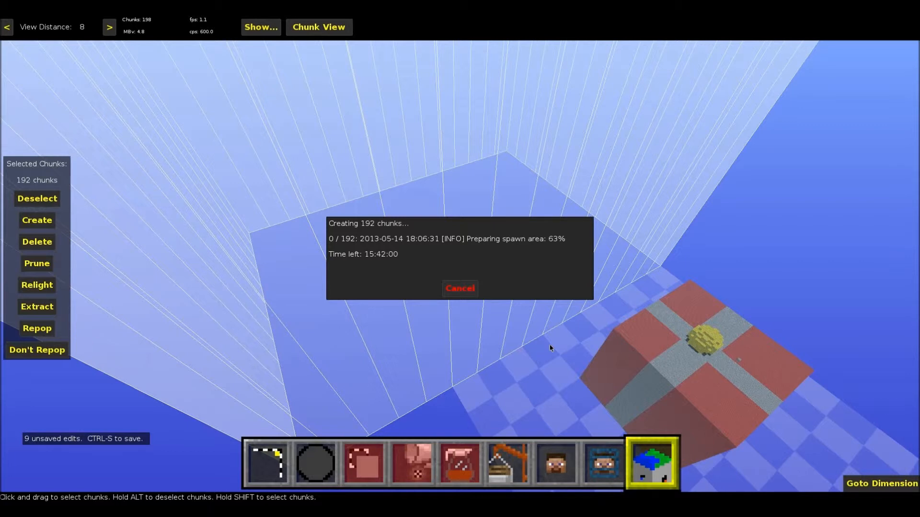
left_click_drag(549, 345, 550, 348)
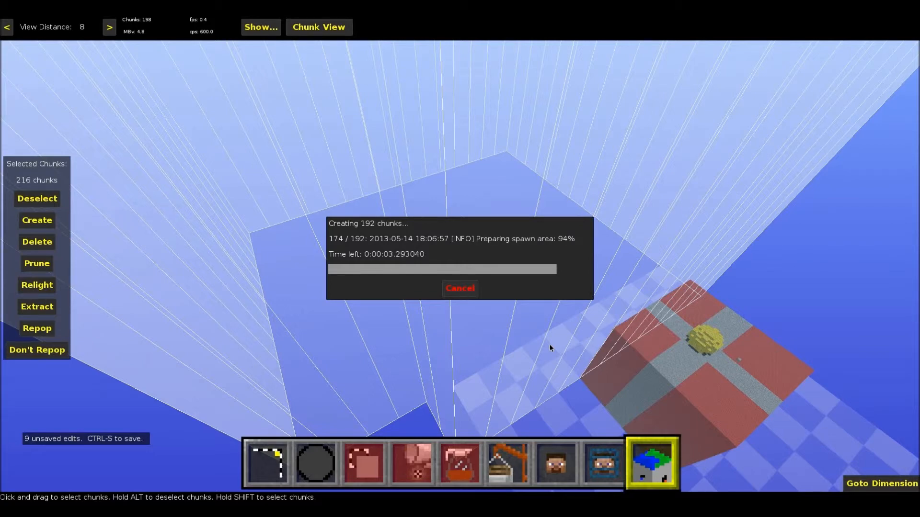
left_click(43, 201)
Examine the generated terrain, from the snowy plain to the hollowed mountain and the lake
key("a")
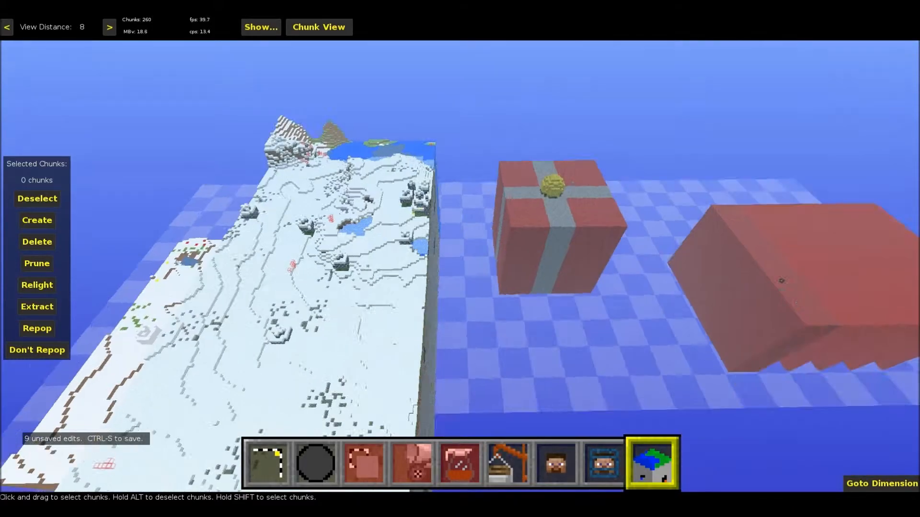
key("w")
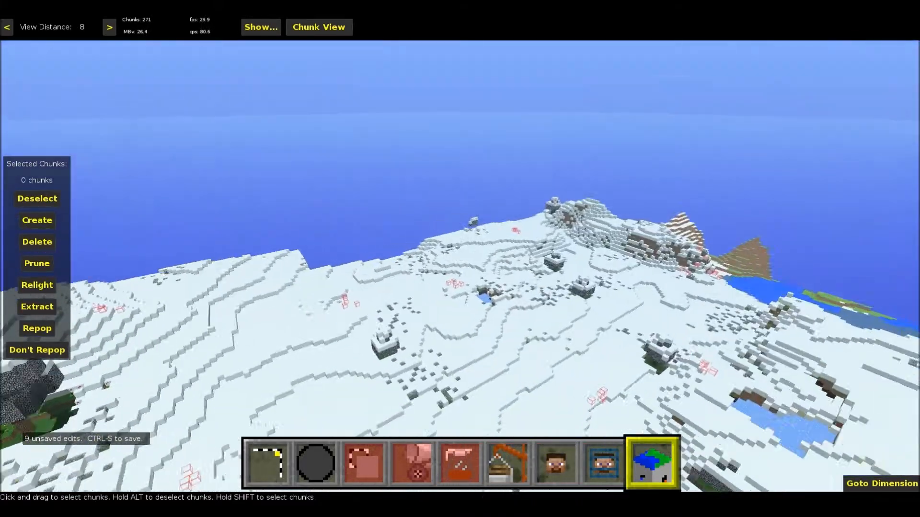
key("w")
key("s")
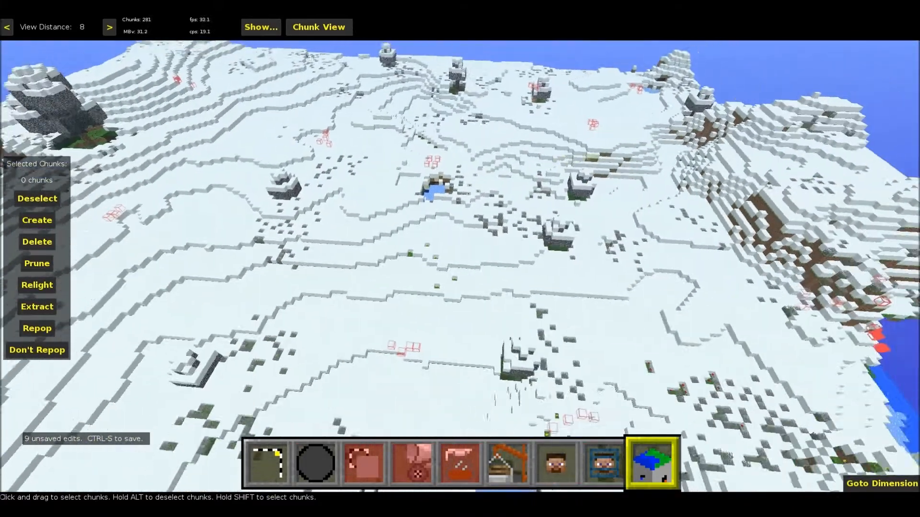
key("w")
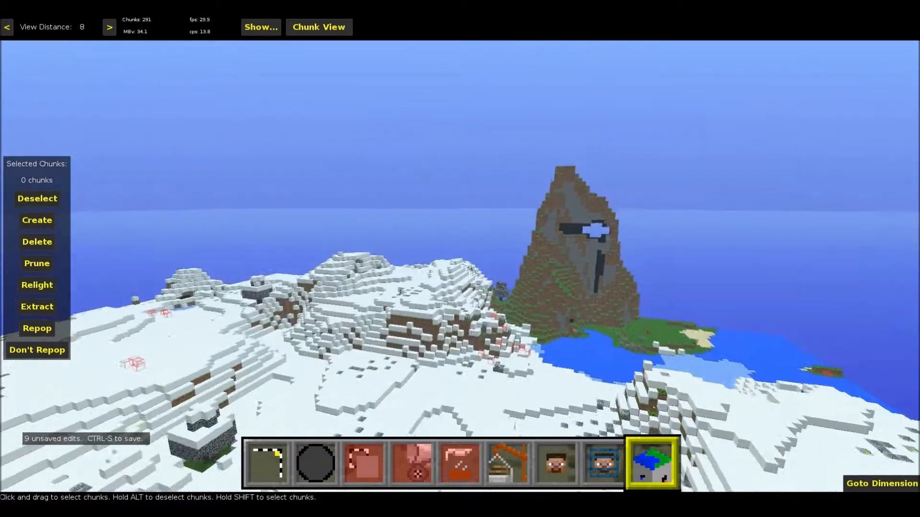
key("w")
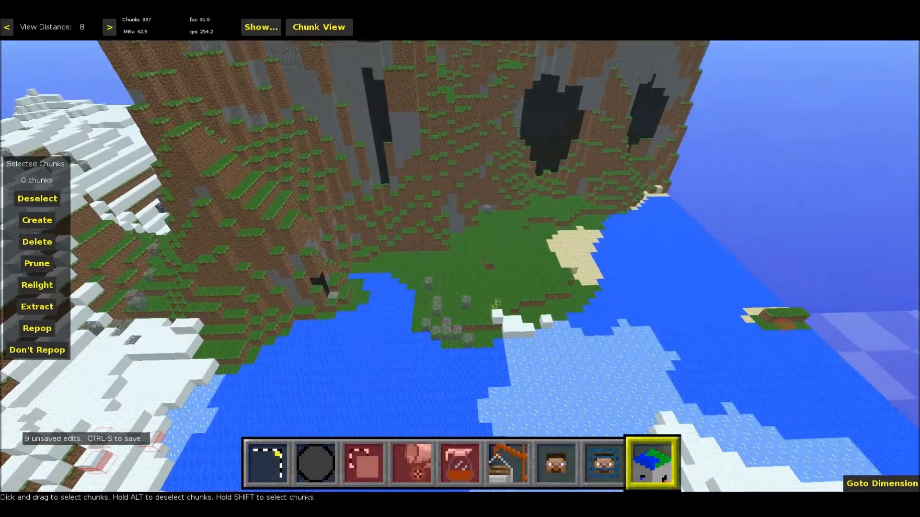
key("d")
key("s")
right_click(460, 266)
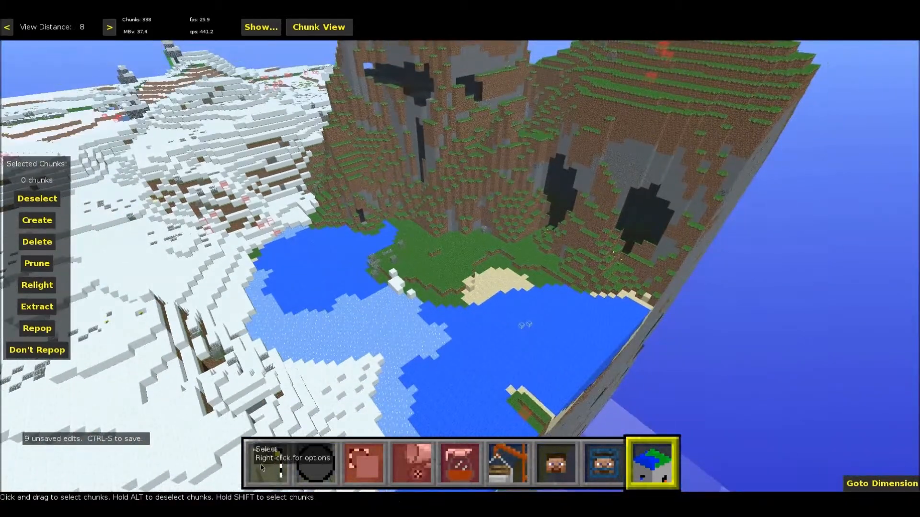
Select a 5W x 5L x 1H area on the grass beside the sandy shore
left_click(262, 468)
key("w")
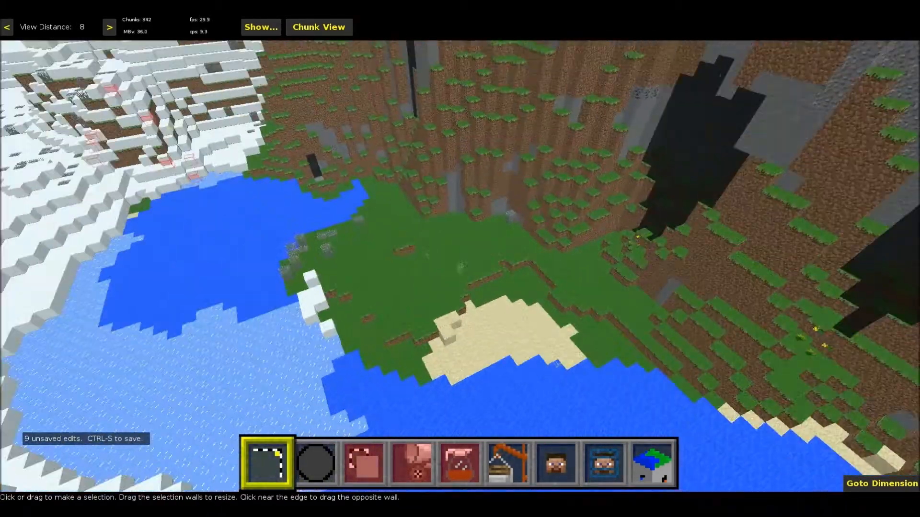
right_click(415, 340)
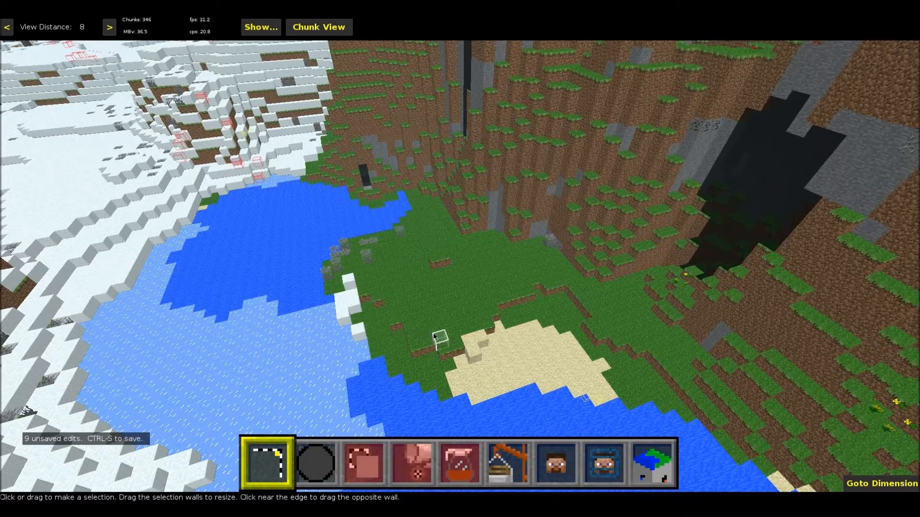
left_click_drag(428, 332, 461, 292)
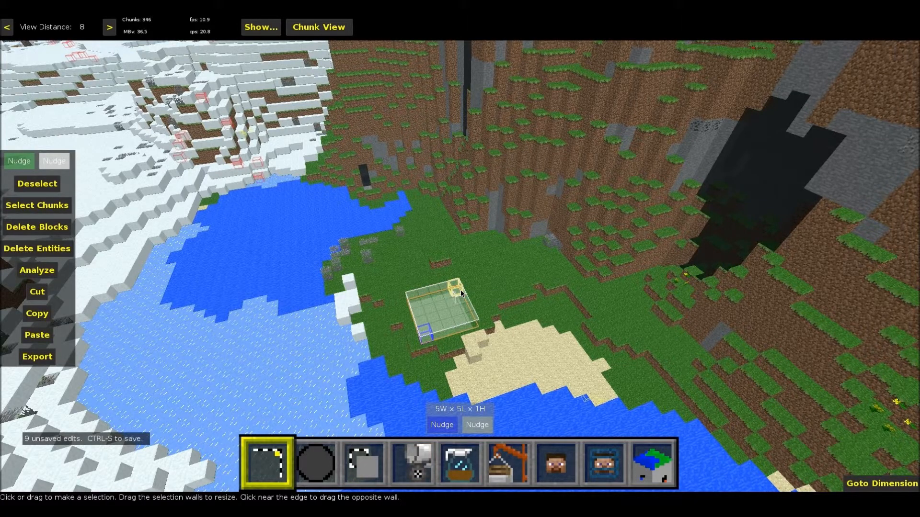
Fill the selected grass area with Wood Planks
key("4")
key("4")
type("55")
key("BackSpace")
key("Return")
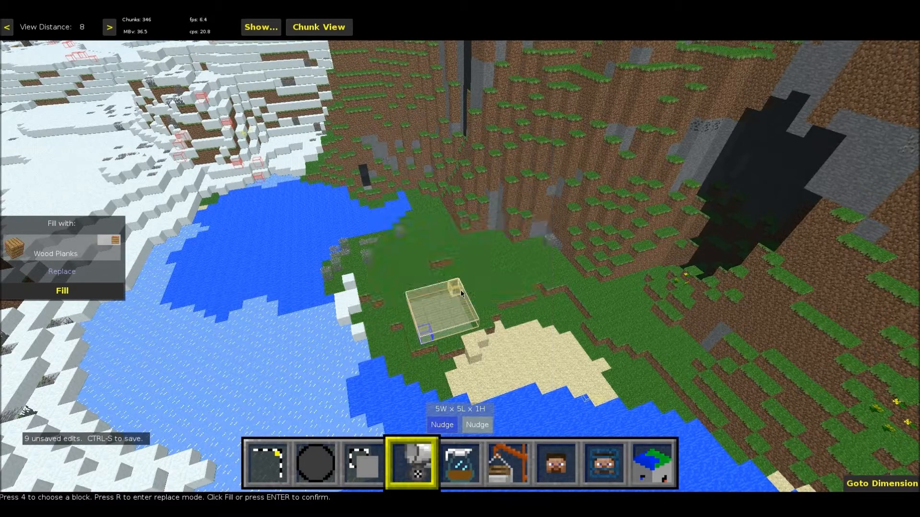
key("Return")
Try positioning a clone of the plank floor on the grass around the original
left_click(359, 462)
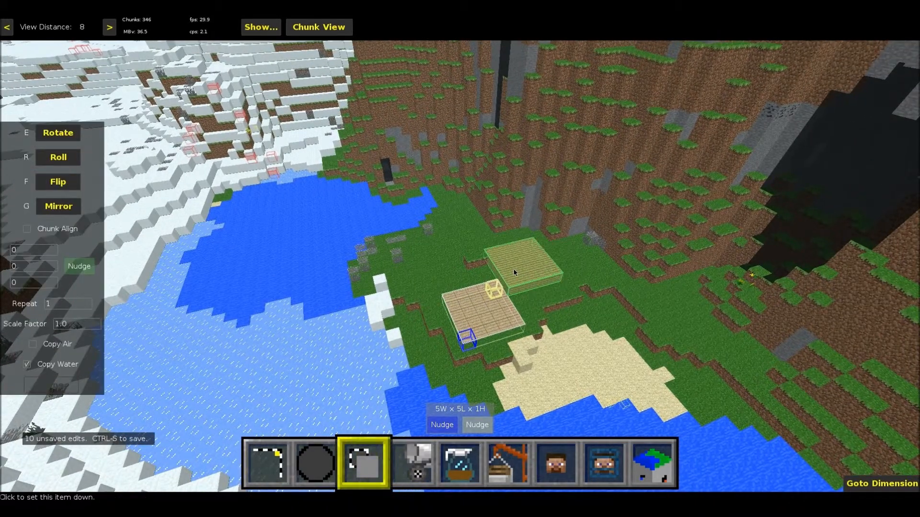
right_click(502, 244)
key("a")
right_click(459, 261)
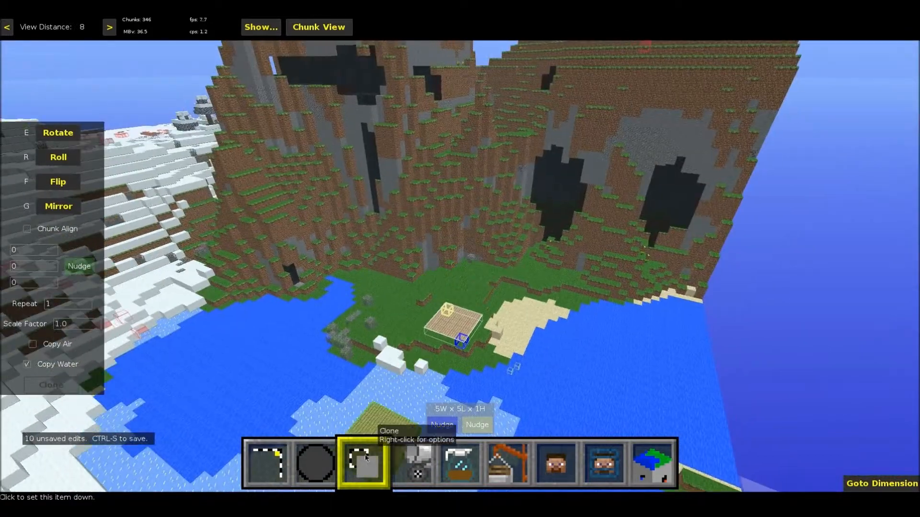
right_click(542, 319)
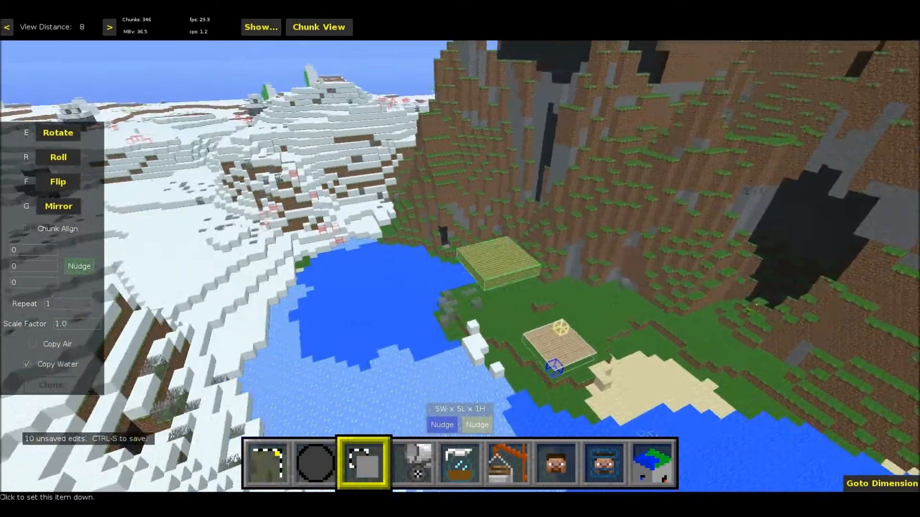
key("d")
right_click(460, 263)
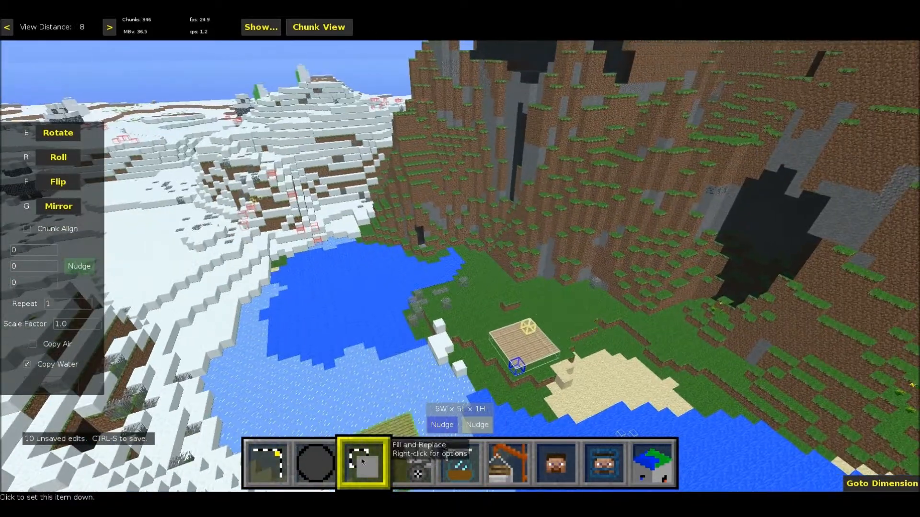
right_click(521, 338)
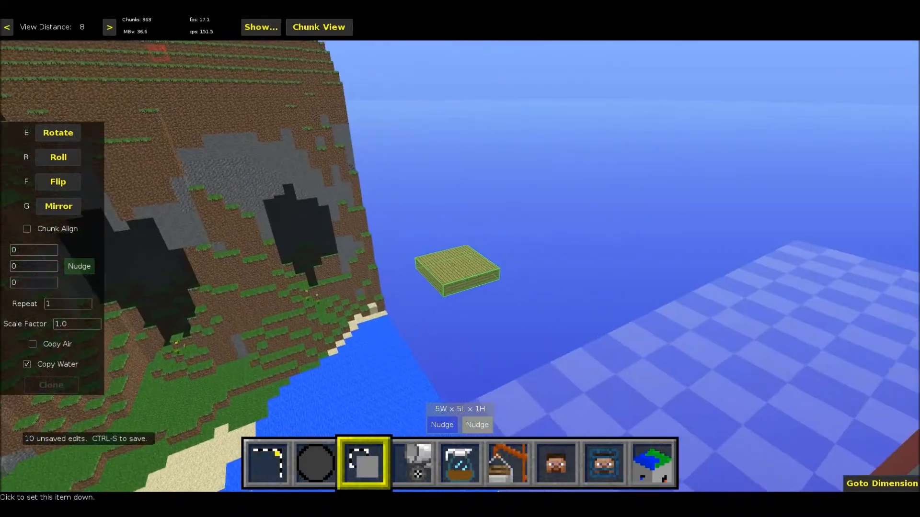
right_click(522, 338)
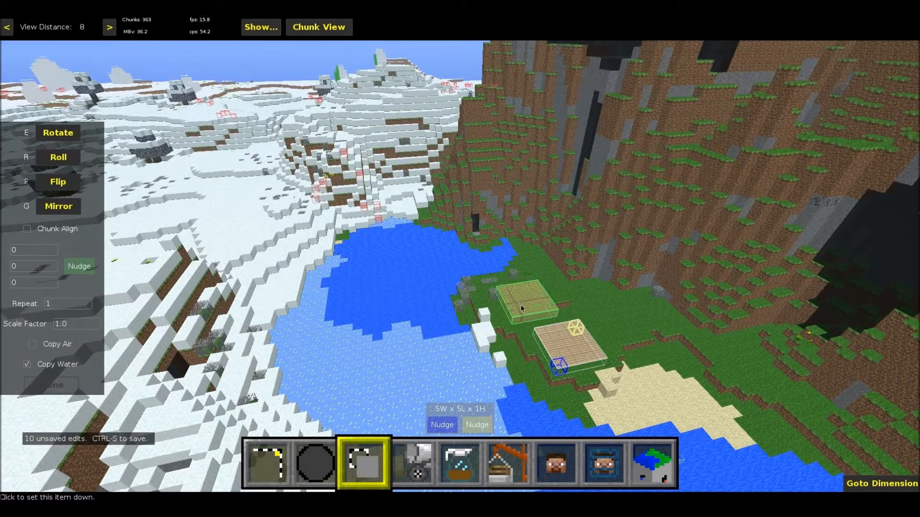
right_click_drag(523, 313, 493, 340)
key("d")
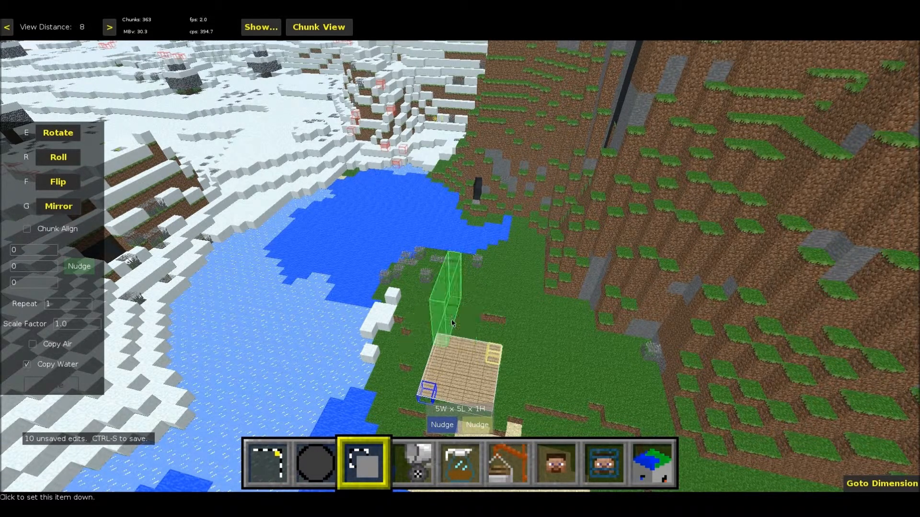
Try an upright clone of the plank floor at offset -3, 1, -3, testing its roll, rotation and mirroring
key("r")
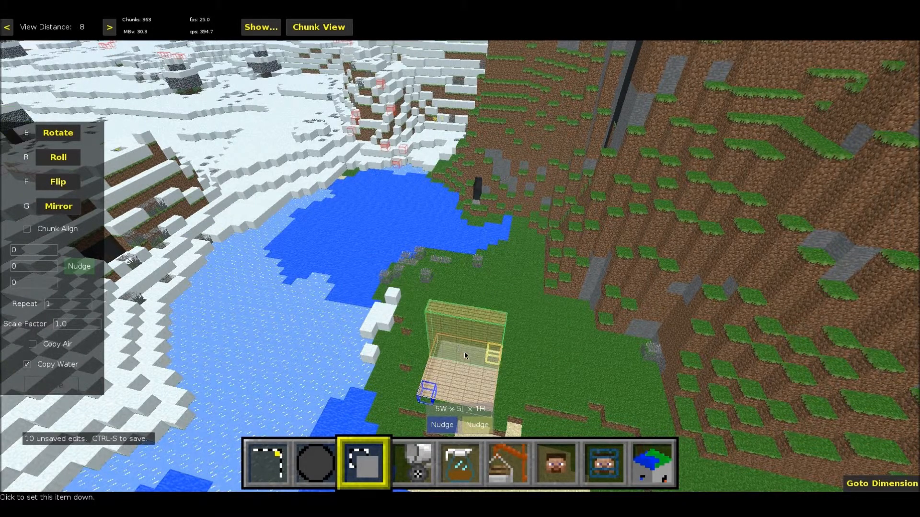
left_click(441, 312)
key("e")
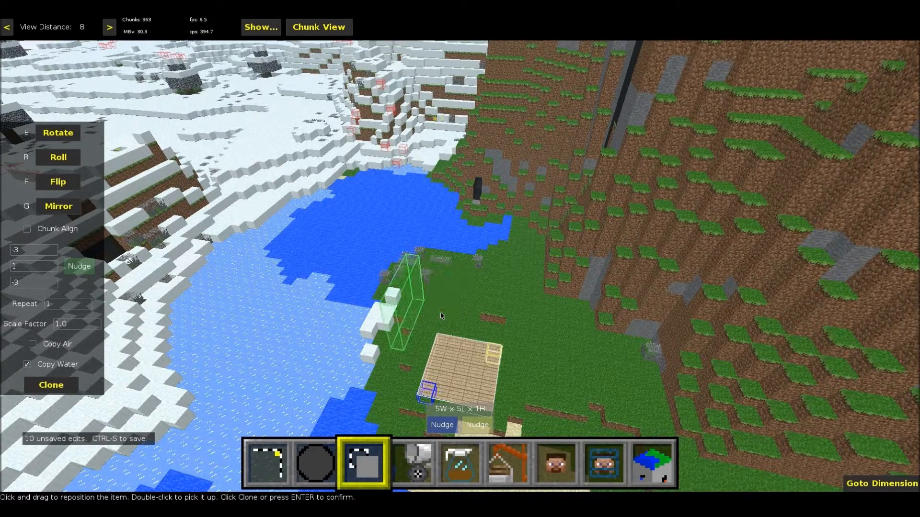
key("r")
key("r")
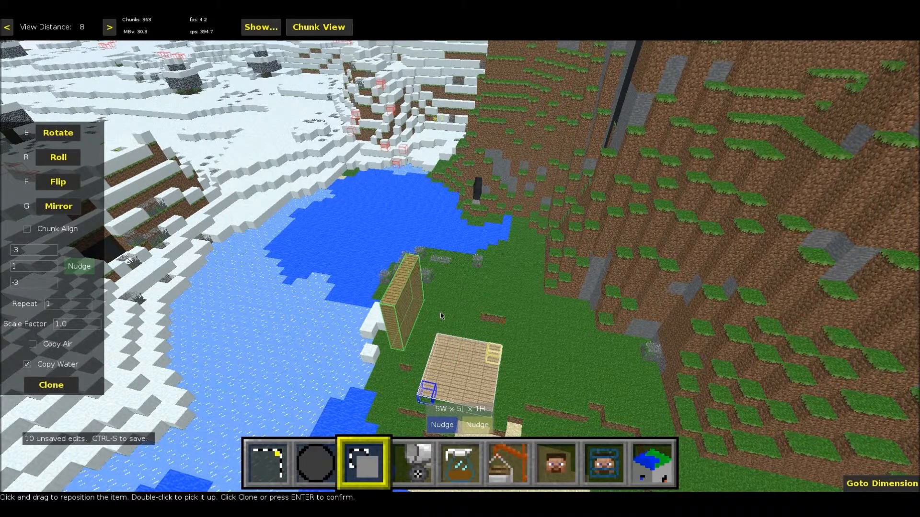
right_click(441, 312)
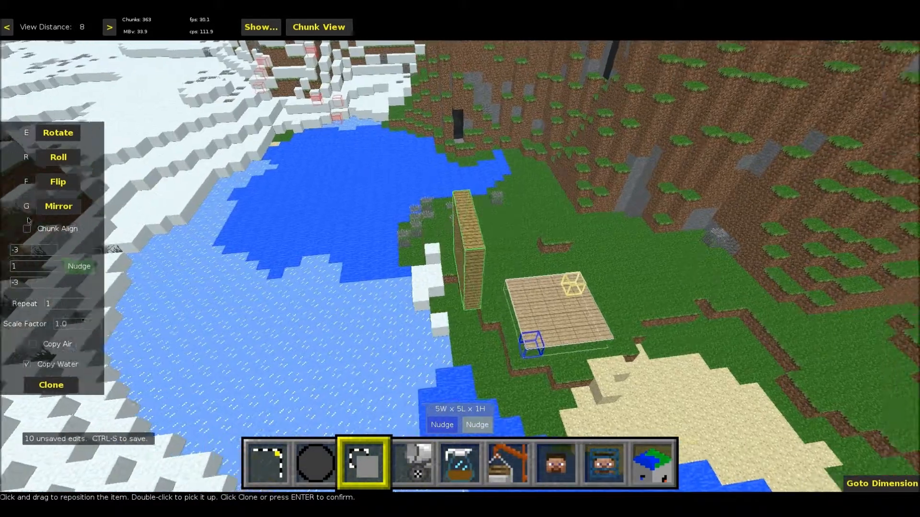
right_click(440, 312)
left_click(58, 210)
key("a")
key("e")
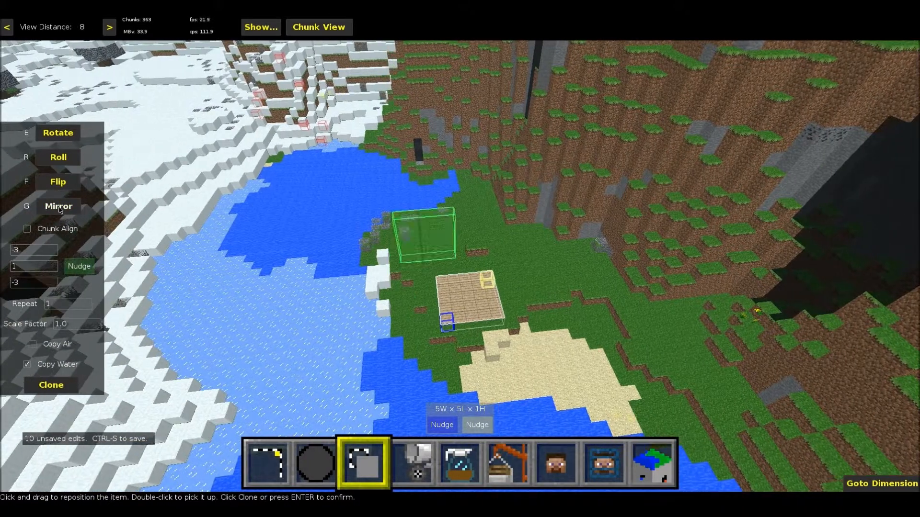
Select a 7W x 6L x 11H piece of the hillside and clone it seven blocks over, behind the plank floor
left_click(267, 463)
left_click_drag(531, 274, 607, 139)
left_click(364, 463)
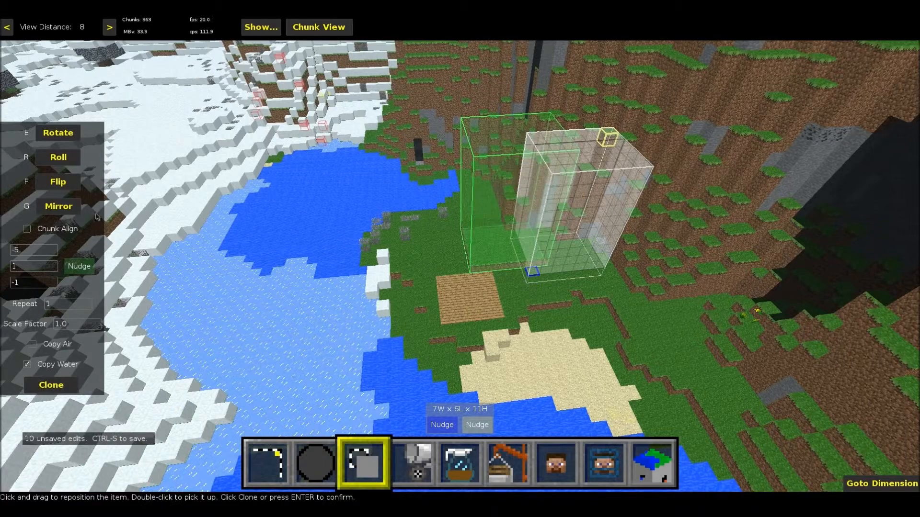
key("a")
key("s")
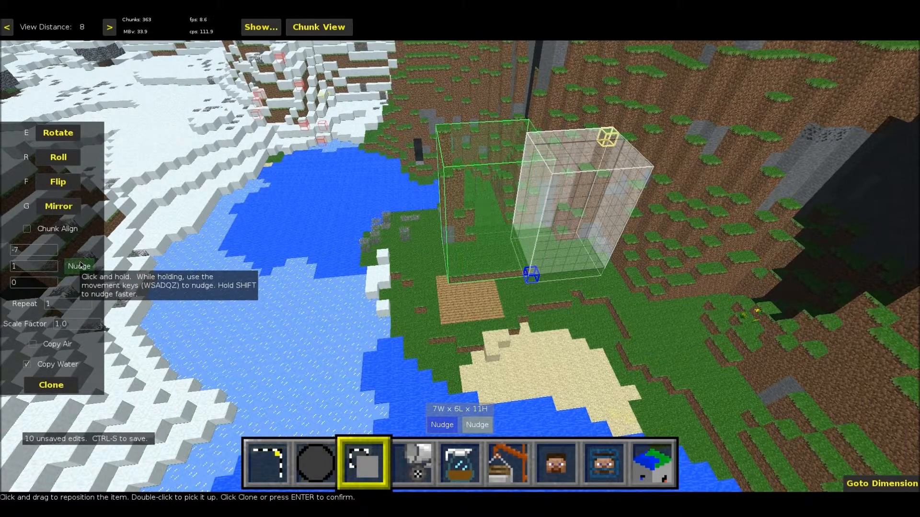
key("z")
left_click(76, 391)
left_click(492, 361)
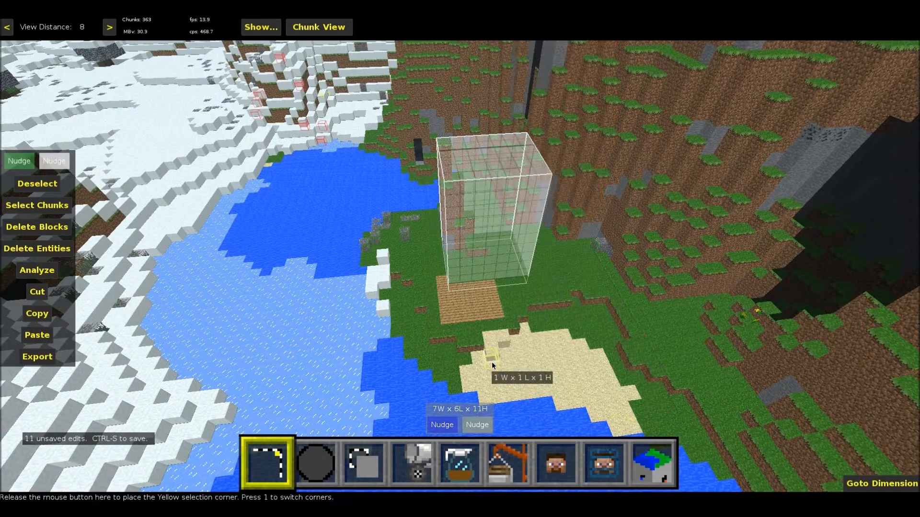
Inspect the cloned dirt pillars and select a 4W x 3L x 10H volume there
key("s")
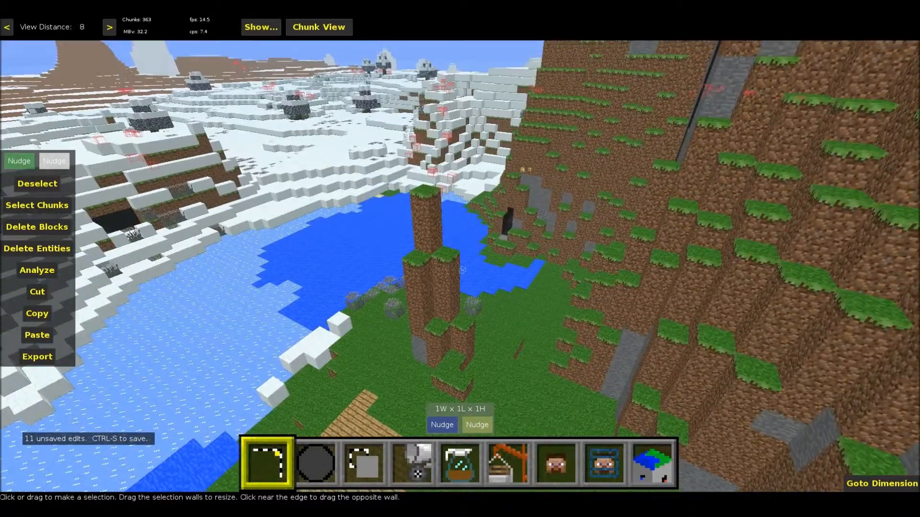
key("w")
right_click_drag(478, 268, 471, 387)
key("w")
left_click_drag(472, 387, 476, 167)
left_click_drag(476, 167, 474, 162)
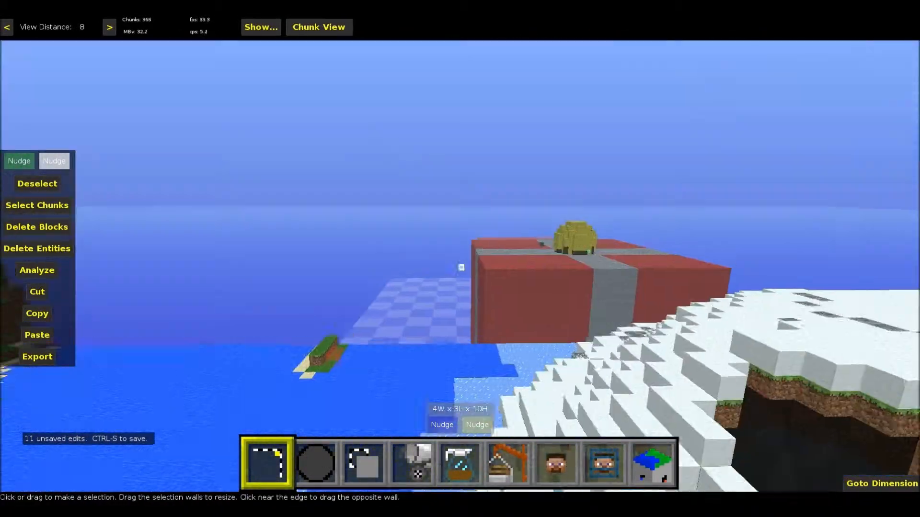
Select the whole gift box with the yellow bow in a 66W x 65L x 78H volume
right_click_drag(475, 163, 532, 306)
key("w")
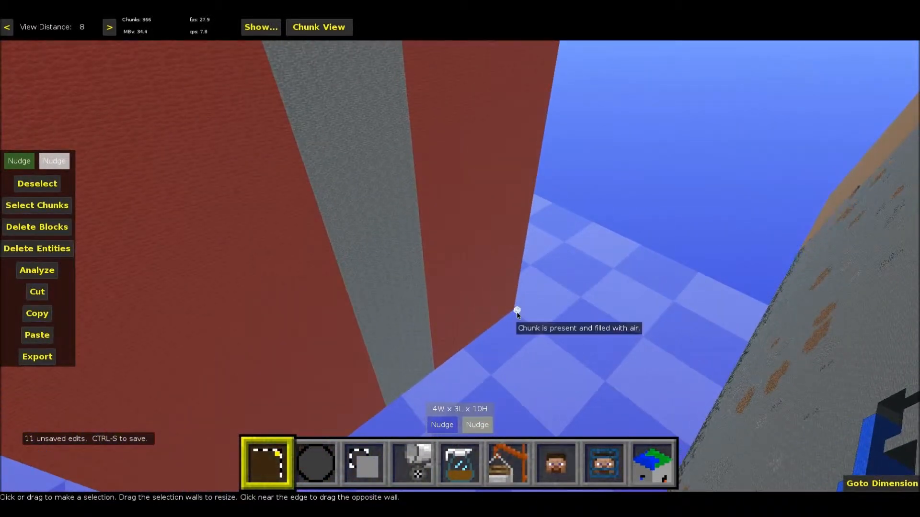
left_click_drag(517, 312, 350, 311)
left_click_drag(421, 287, 385, 340)
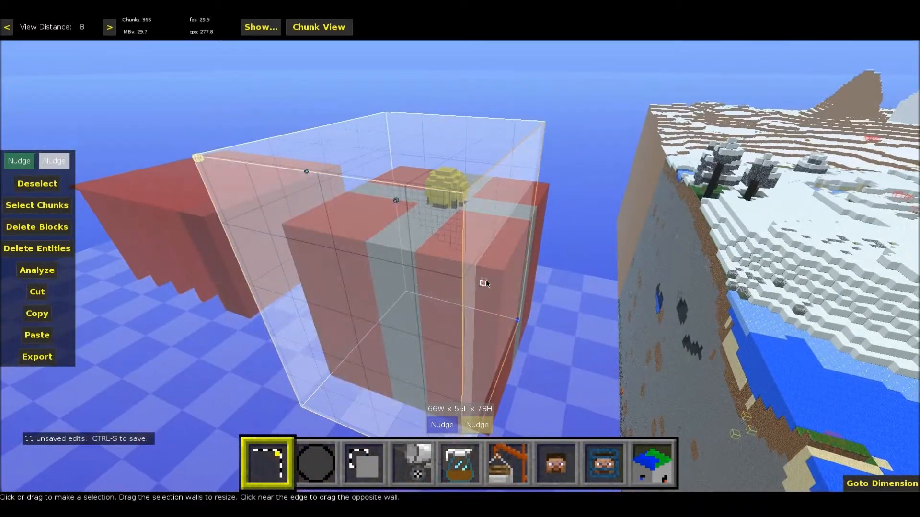
left_click_drag(483, 281, 533, 308)
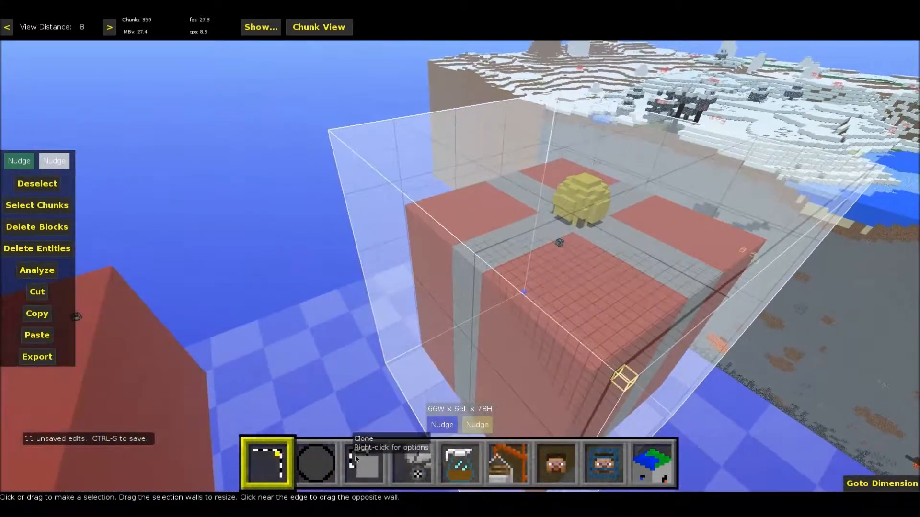
Copy the selected gift box and import the copy onto the platform on the far side of the plain red box
left_click(362, 459)
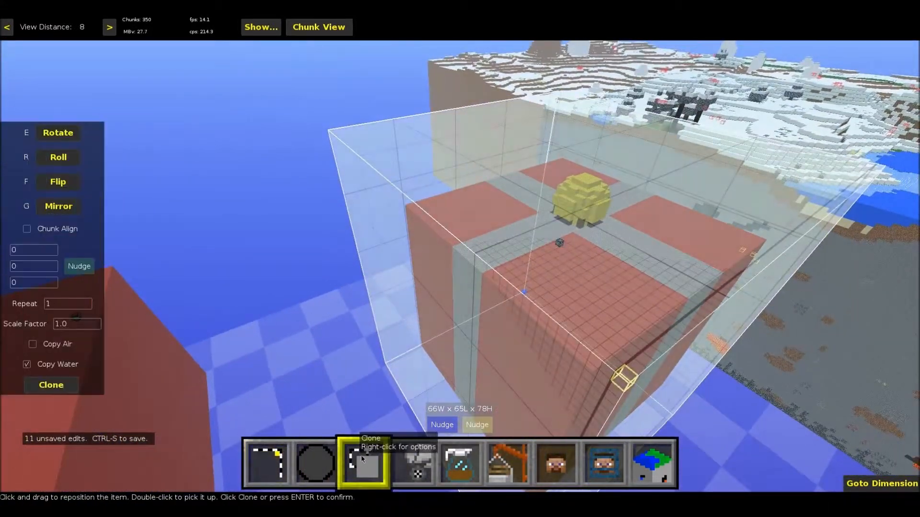
mouse_move(360, 366)
right_mouse_down()
mouse_move(307, 336)
mouse_move(351, 355)
right_mouse_up()
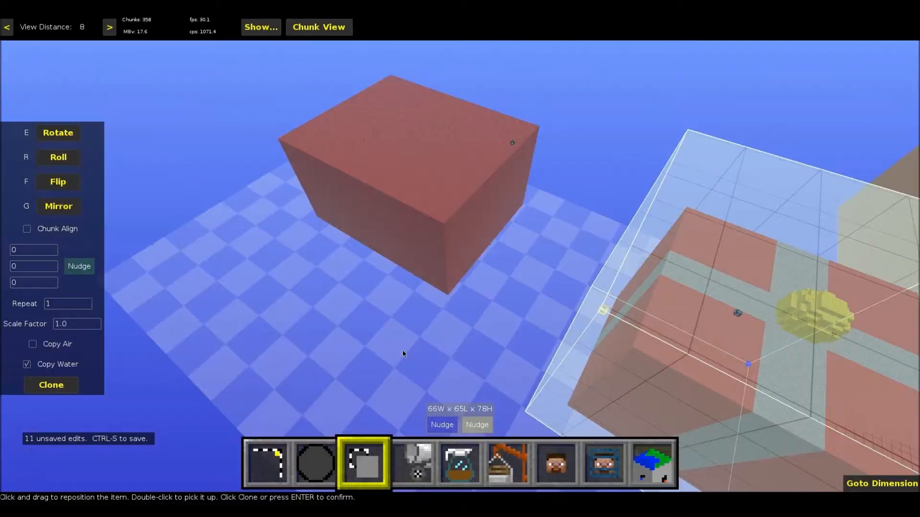
key("Escape")
key("Escape")
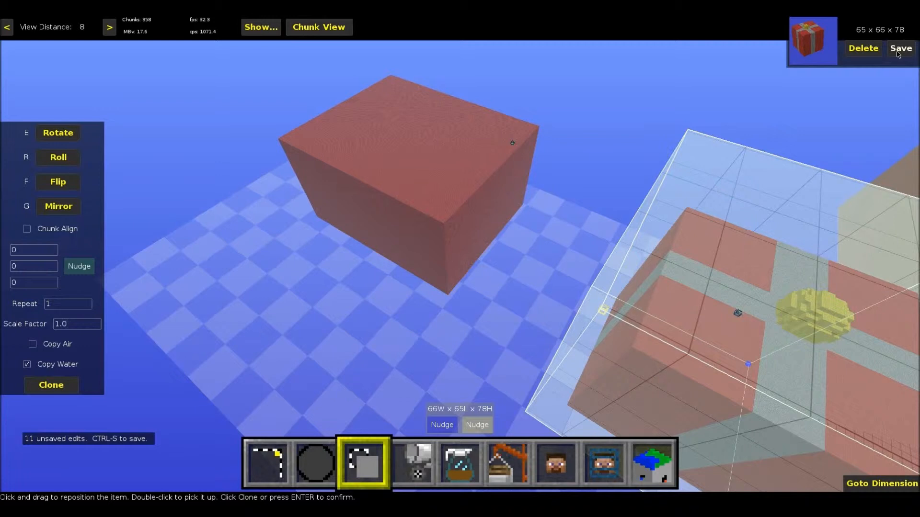
left_click(508, 472)
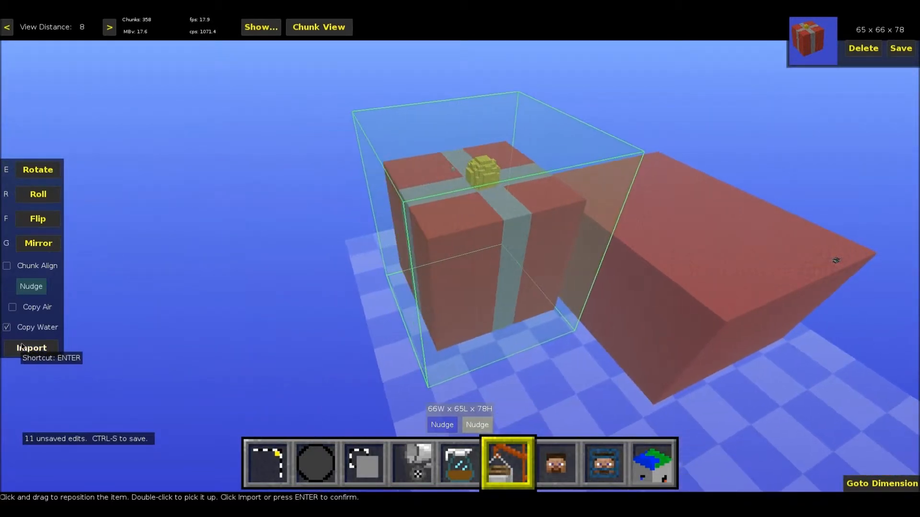
left_click(32, 348)
Examine the gift boxes on the platform and the snowy terrain beside them
right_click_drag(318, 340, 461, 267)
key("w")
key("s")
key("w")
key("s")
key("w")
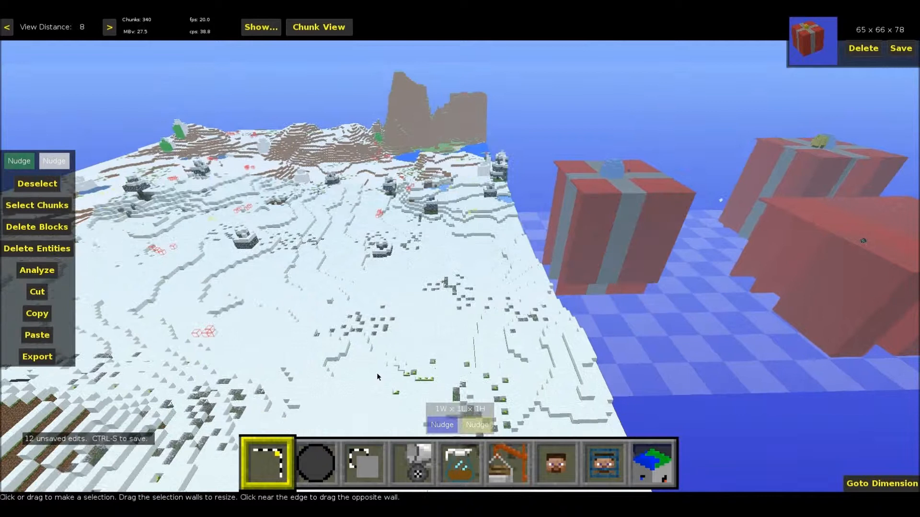